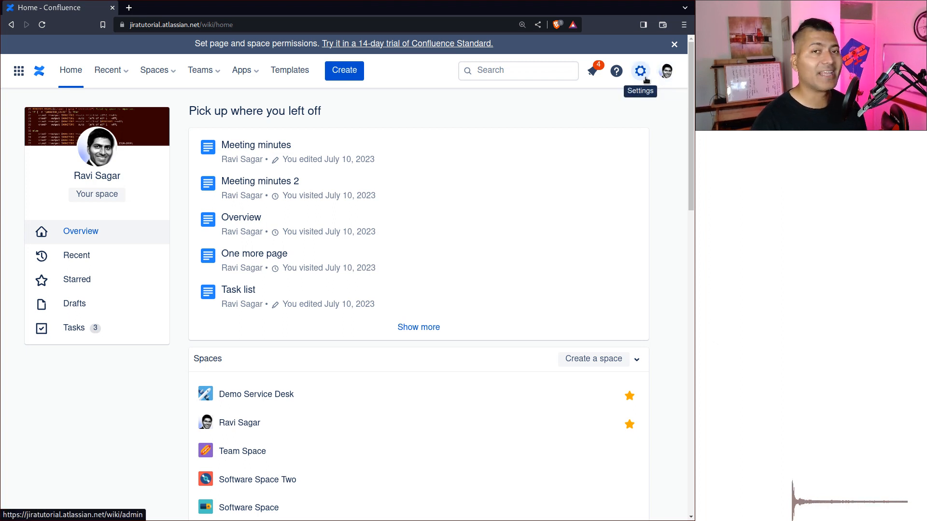
Step: Open the site's Beta Features settings and read the linked "Get started with Confluence whiteboards" help article
click(644, 78)
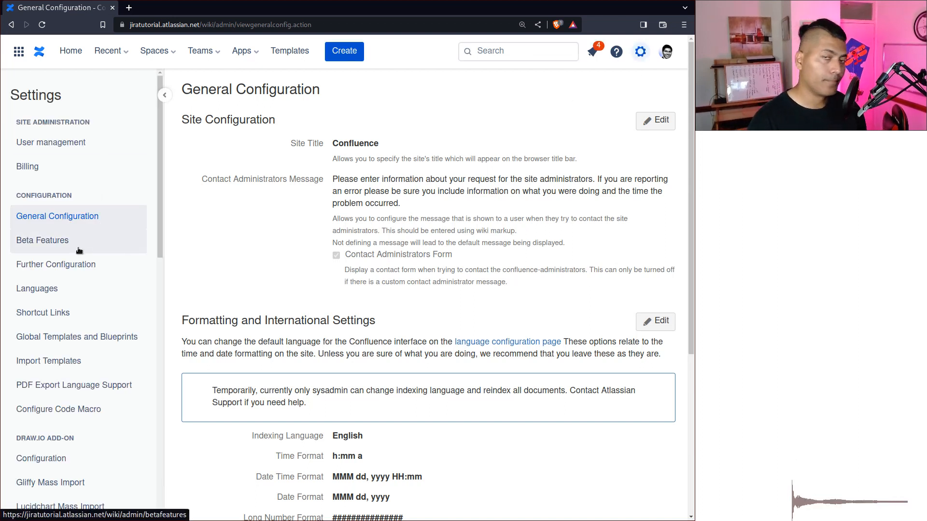
click(62, 244)
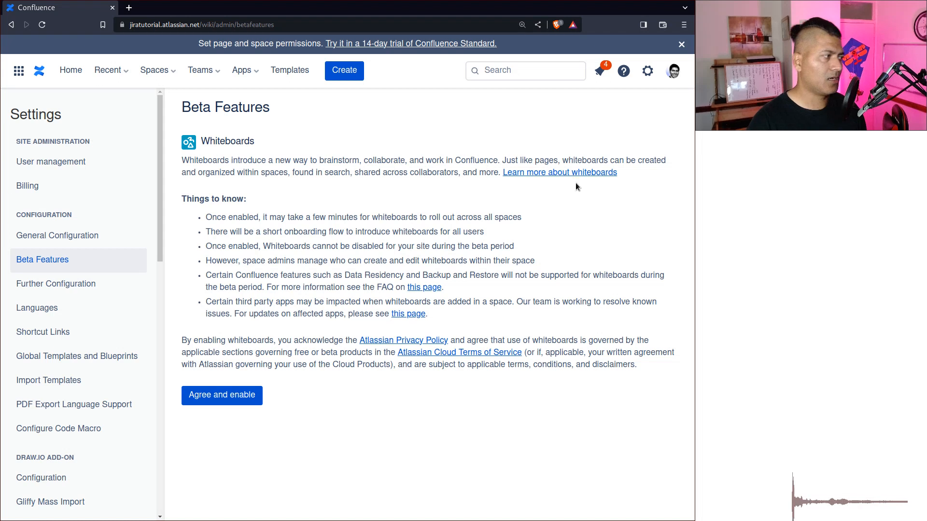
middle_click(522, 172)
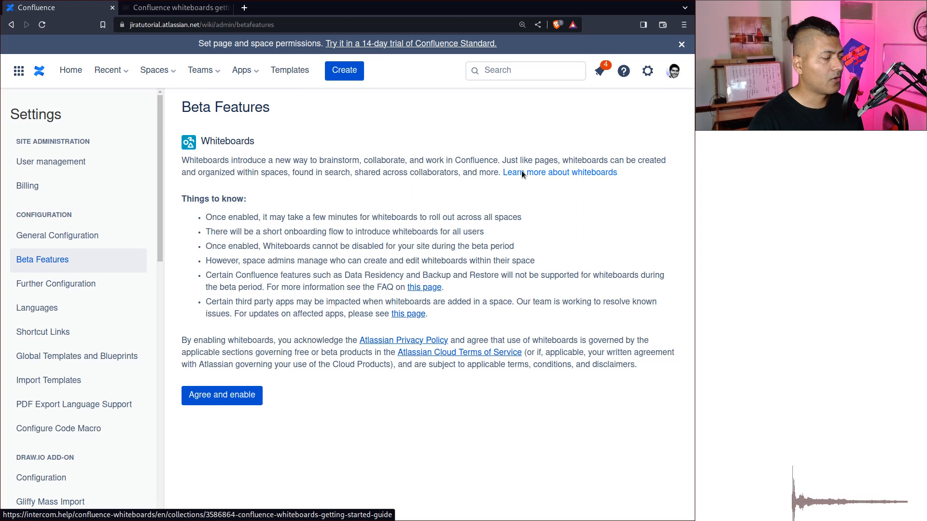
key(ctrl+Tab)
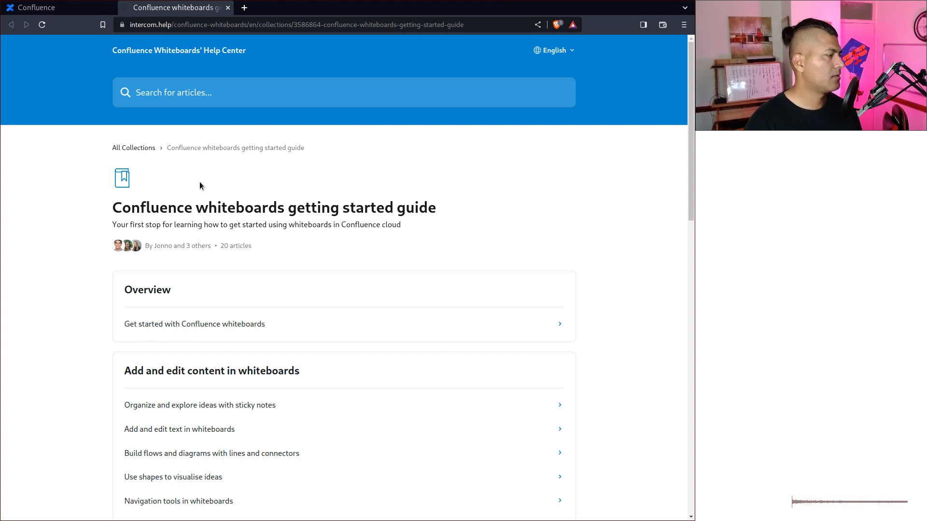
click(243, 324)
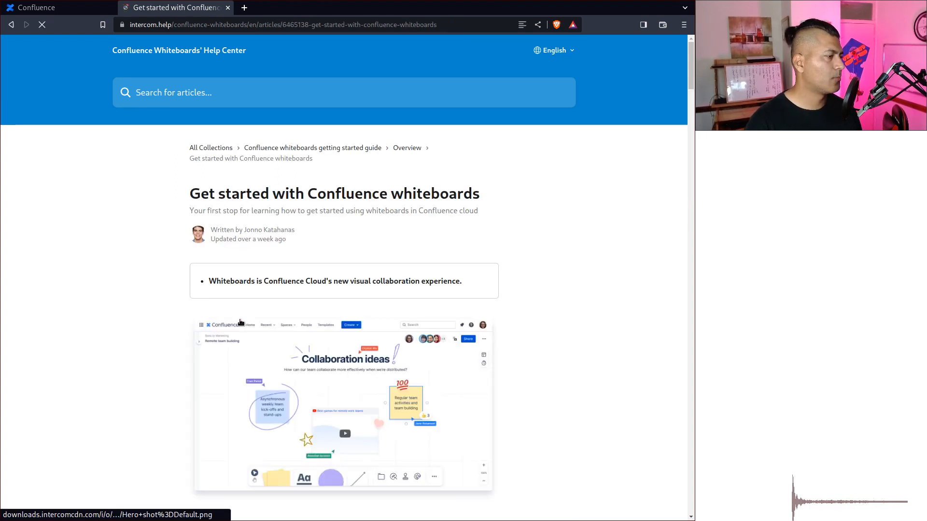
scroll(343, 297, down, 2)
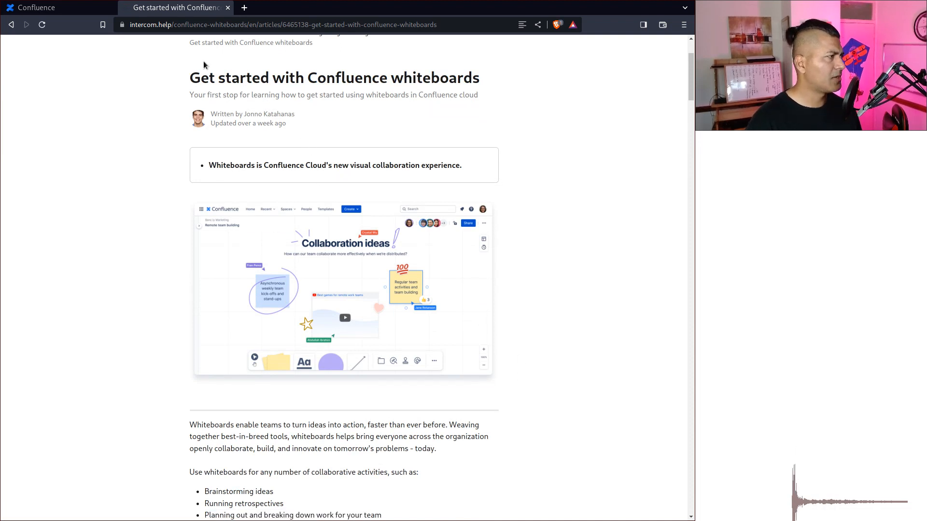
Step: Return to the Beta Features page, accept the terms and enable Whiteboards for the site
click(78, 8)
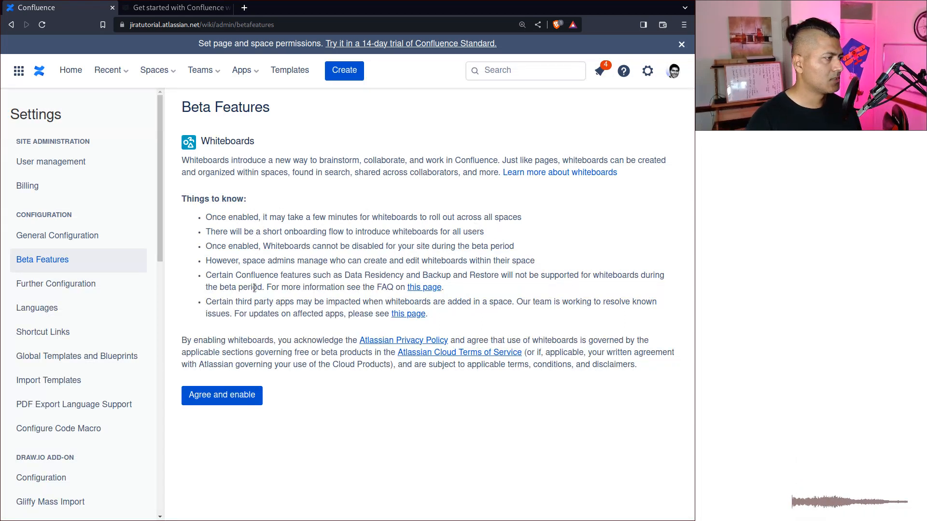
click(230, 398)
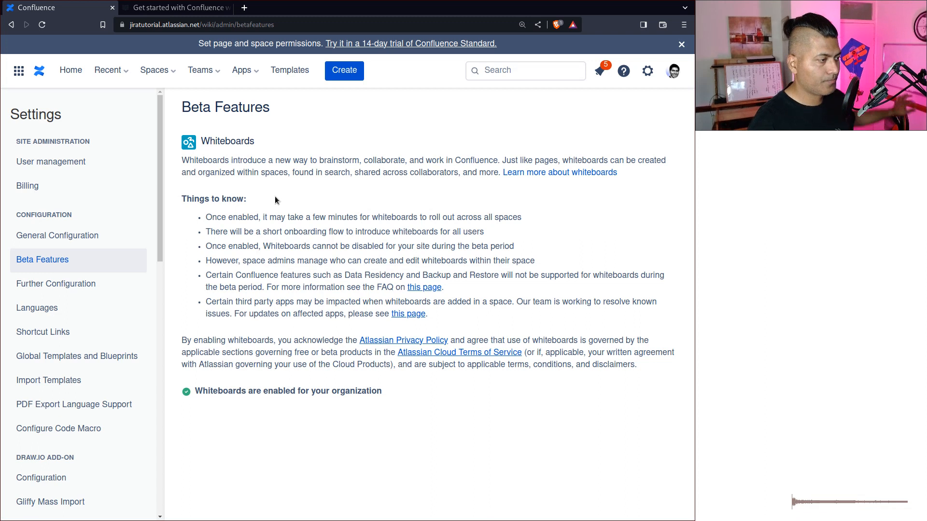
Step: Open the Demo Service Desk space, try to create a whiteboard from its Whiteboards section and reload the page
click(172, 72)
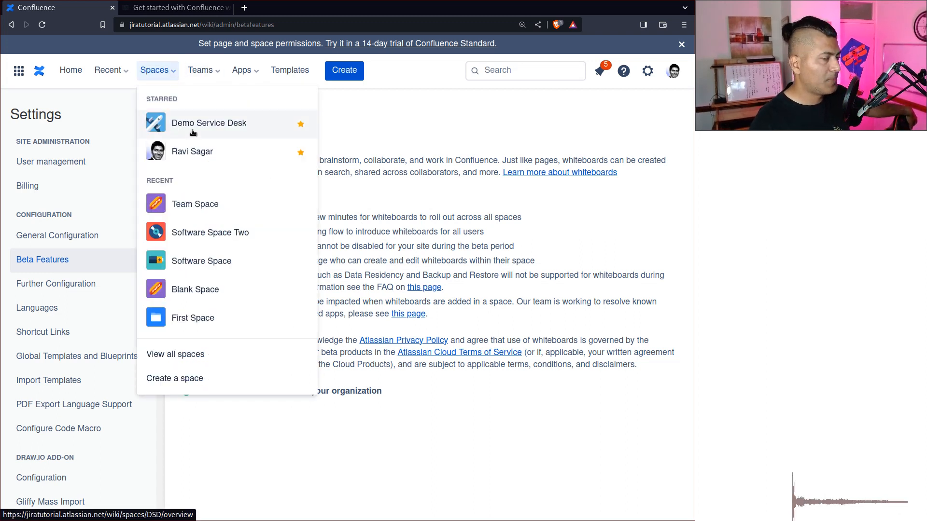
click(192, 133)
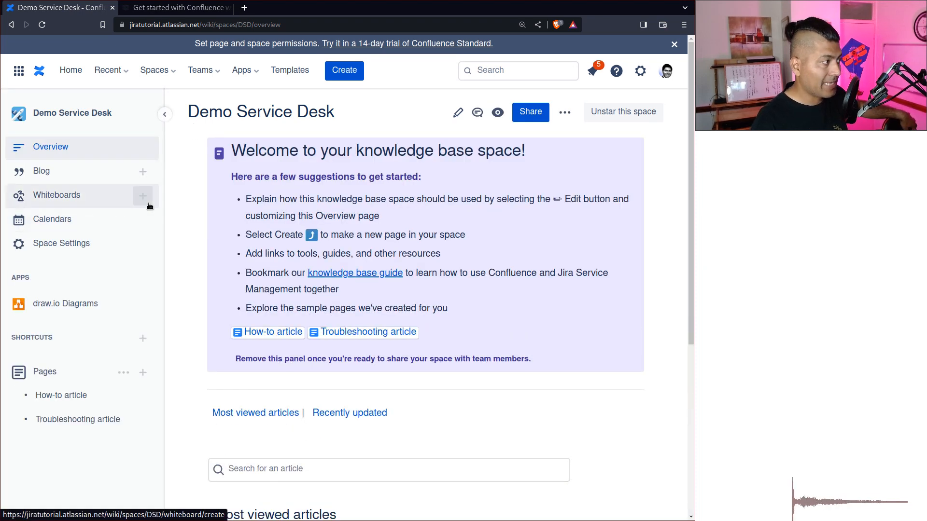
click(68, 199)
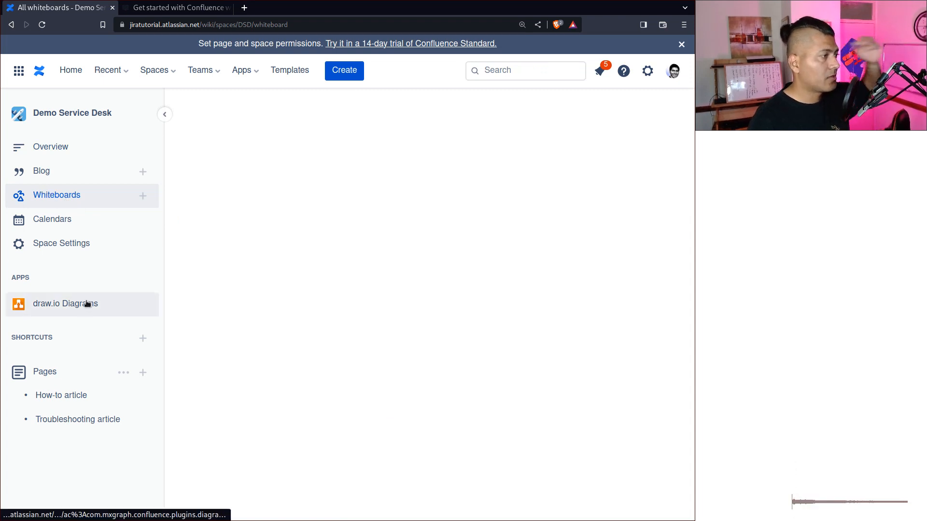
click(142, 196)
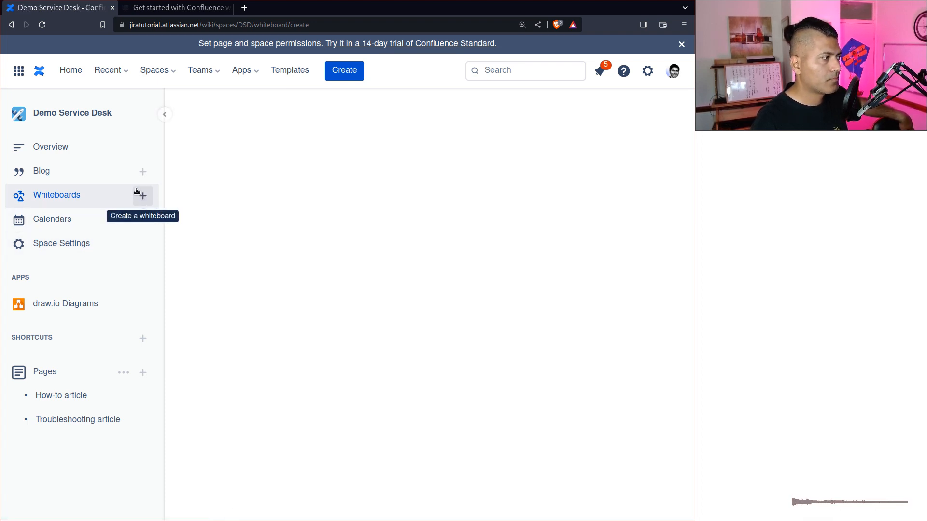
click(42, 25)
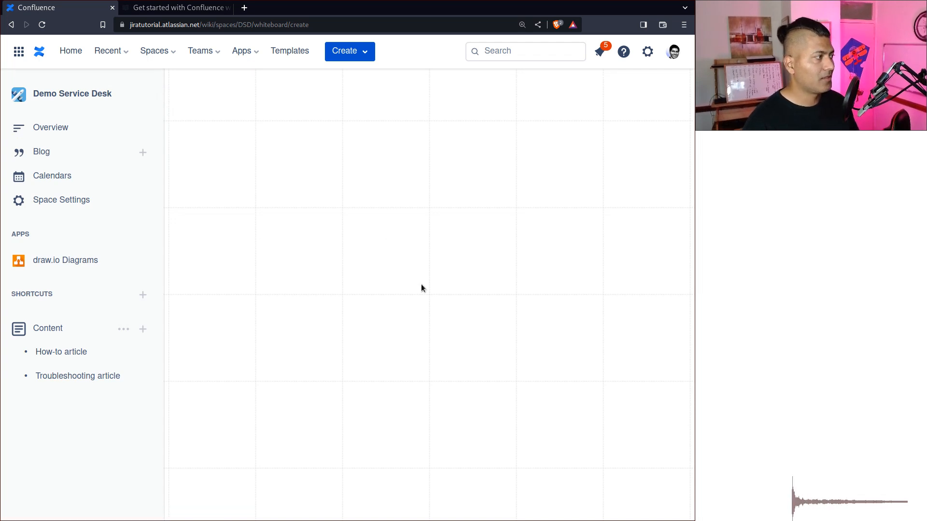
right_click(314, 190)
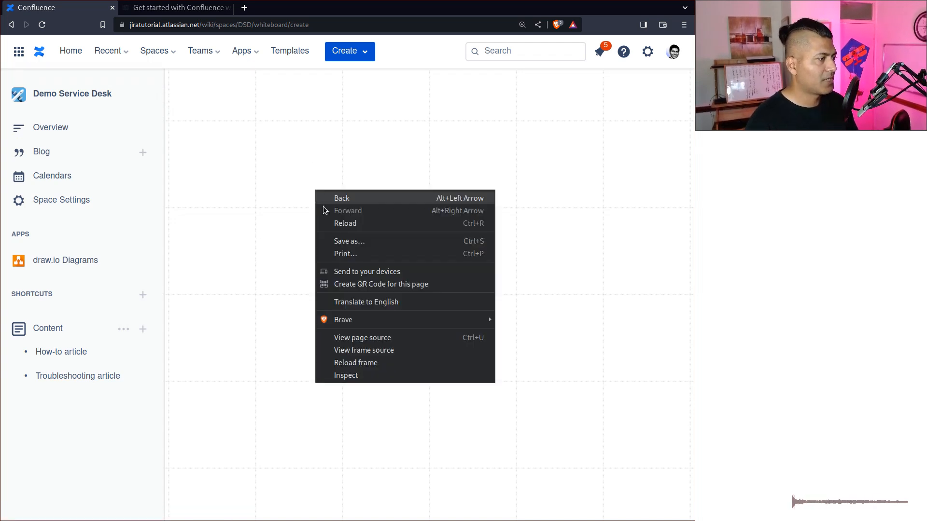
click(272, 159)
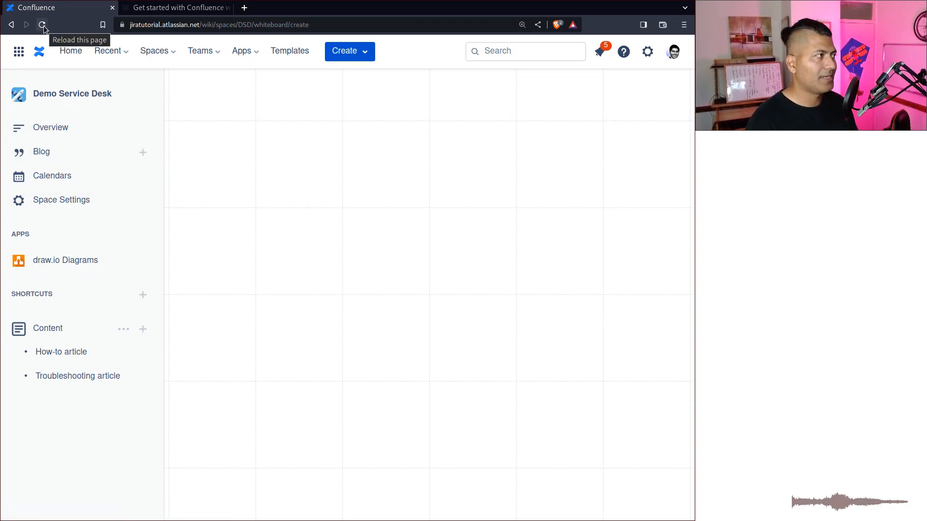
Step: Go to the Confluence home page and reopen the overview of the Demo Service Desk space
click(73, 51)
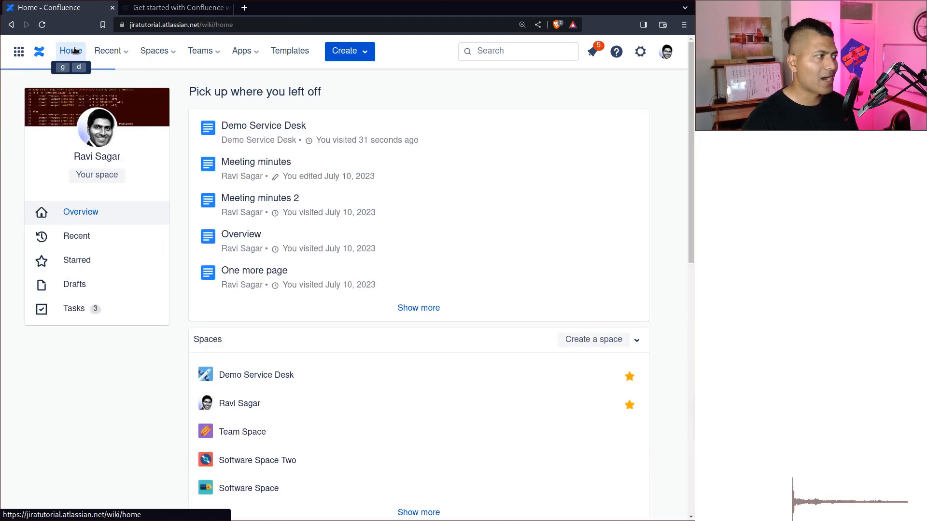
click(171, 52)
click(194, 103)
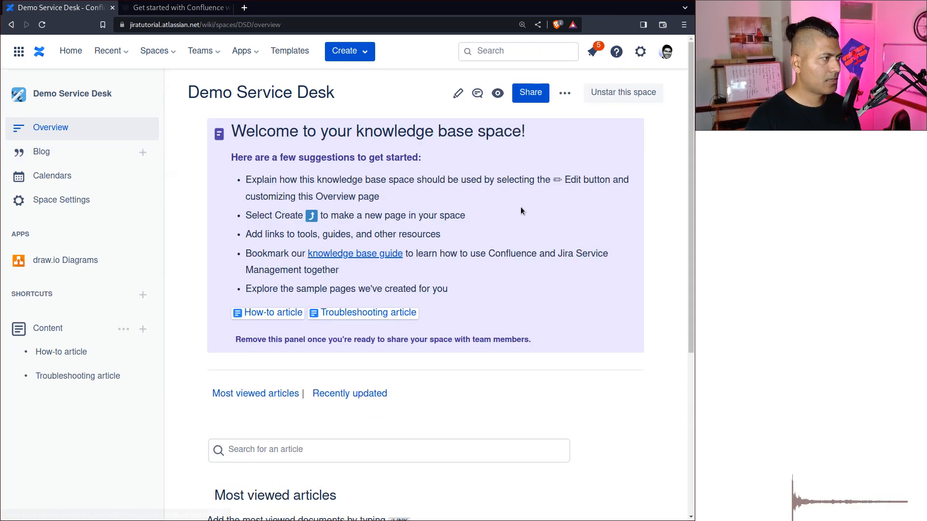
scroll(436, 297, down, 4)
scroll(436, 297, up, 4)
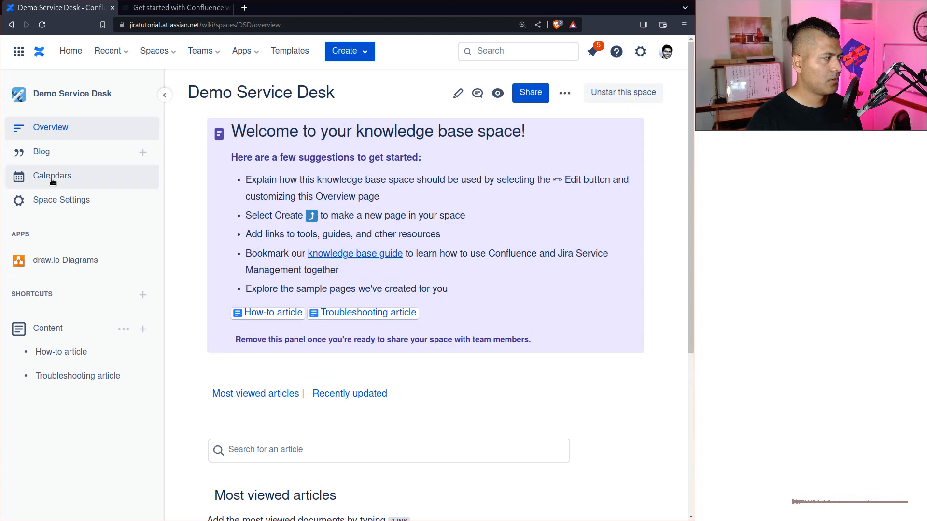
Step: Open the Demo Service Desk space settings and look through the setting categories for whiteboard options
click(52, 205)
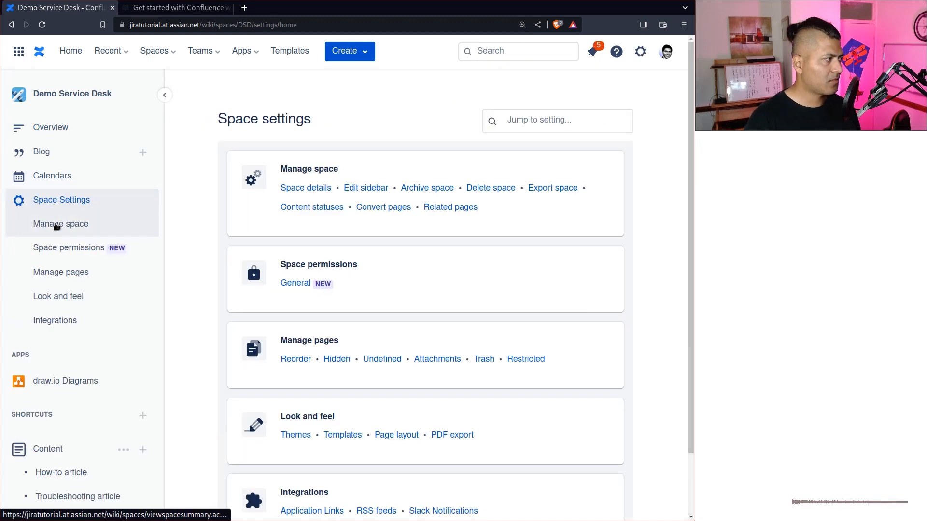
scroll(444, 325, down, 3)
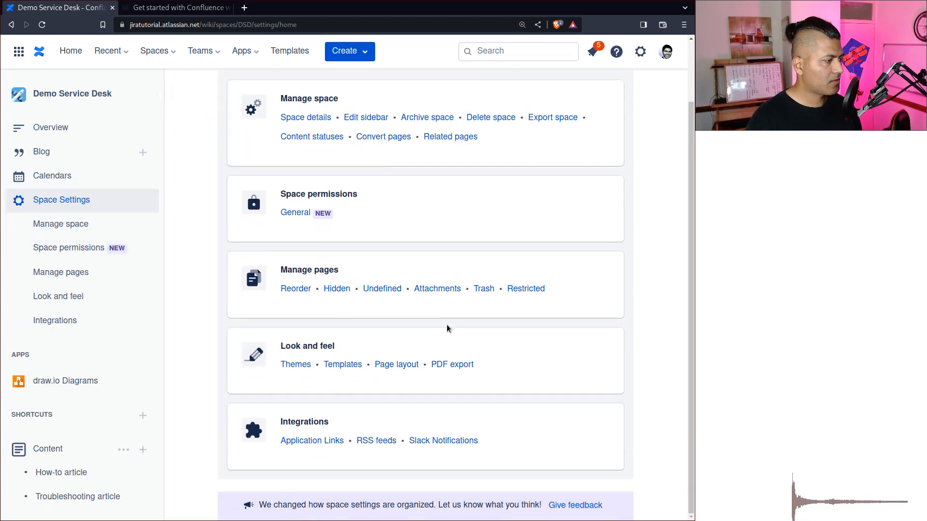
scroll(447, 329, up, 2)
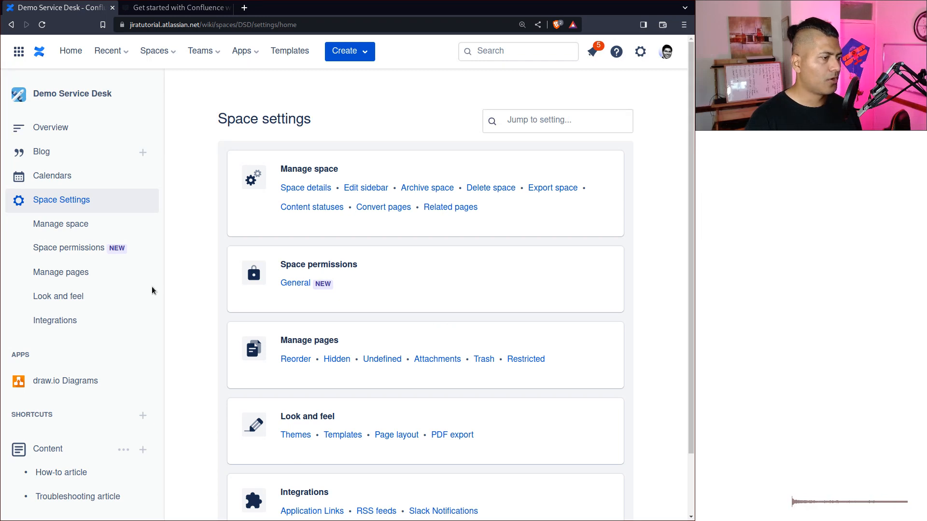
Step: Open the space permissions and examine the pages and whiteboards permissions for groups, individual users and anonymous access
click(65, 244)
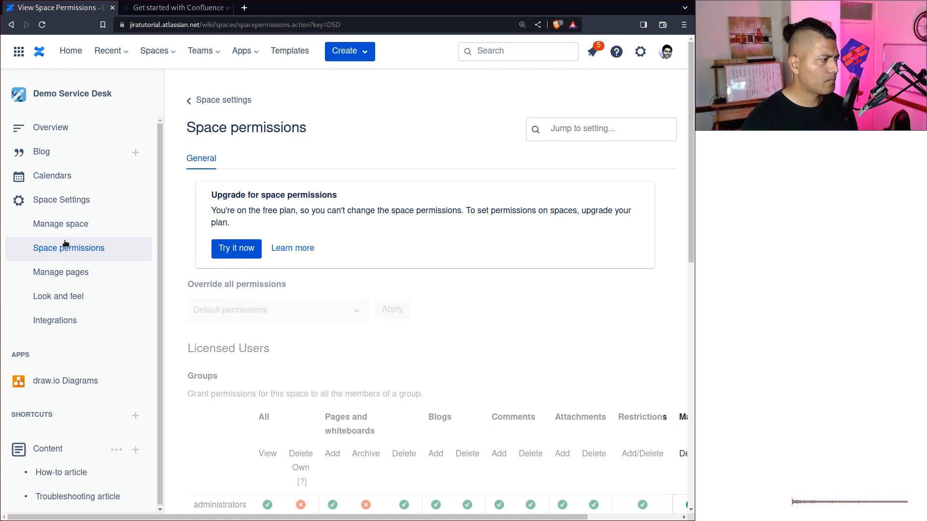
scroll(551, 297, down, 6)
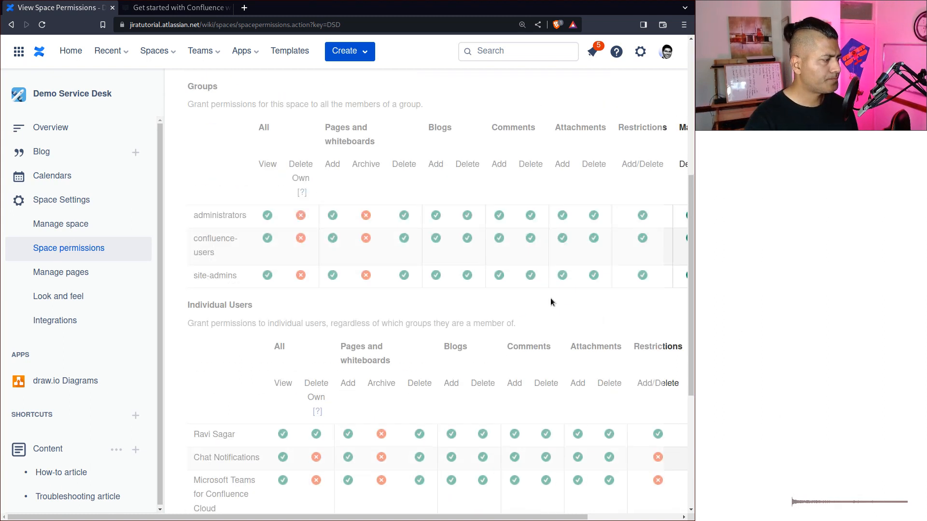
scroll(535, 304, down, 1)
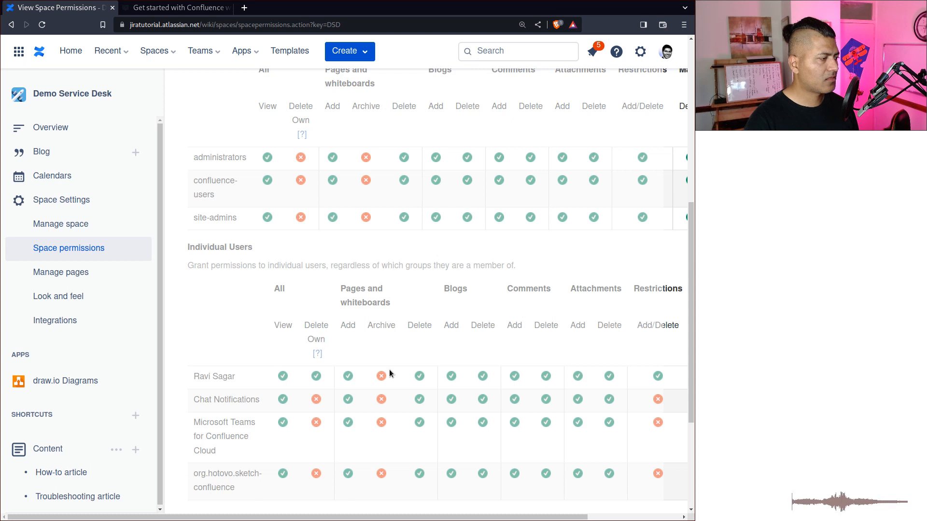
scroll(389, 369, up, 1)
scroll(390, 370, down, 3)
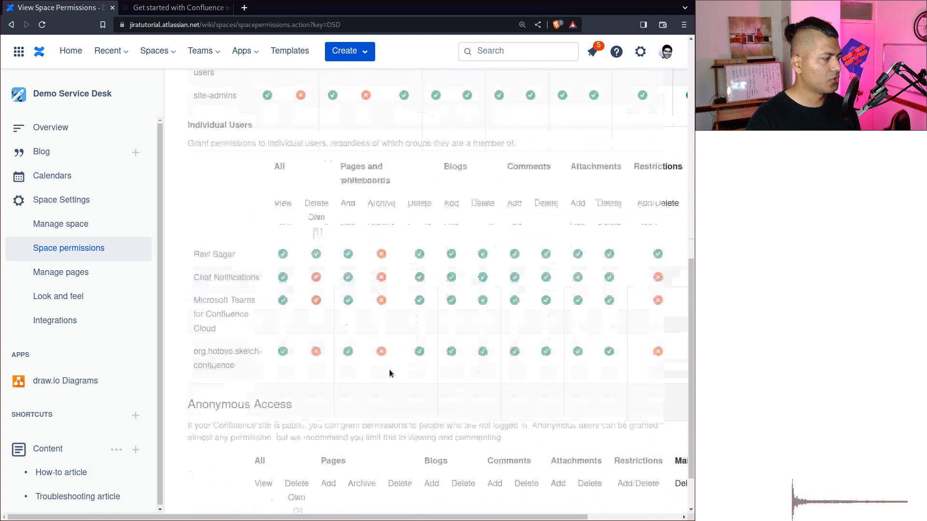
scroll(390, 369, down, 1)
scroll(389, 369, down, 1)
scroll(389, 369, up, 1)
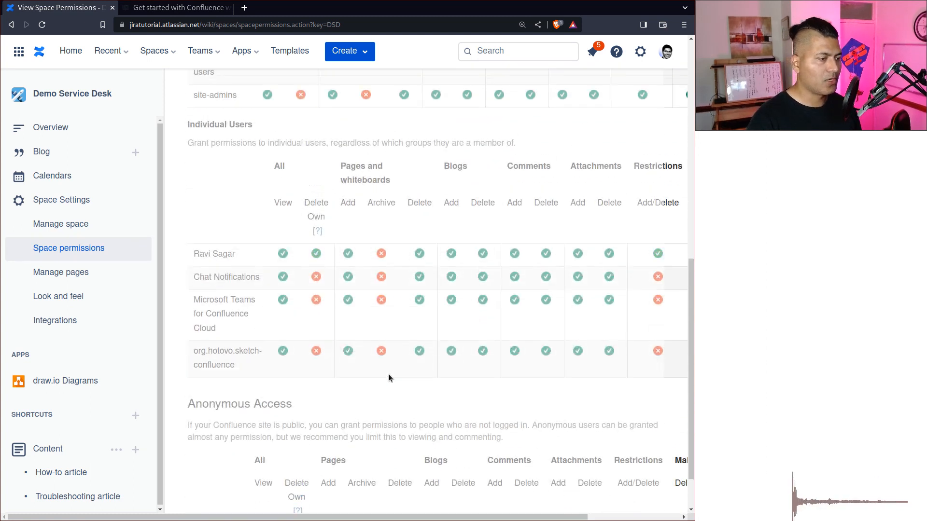
scroll(389, 377, down, 1)
scroll(388, 373, up, 10)
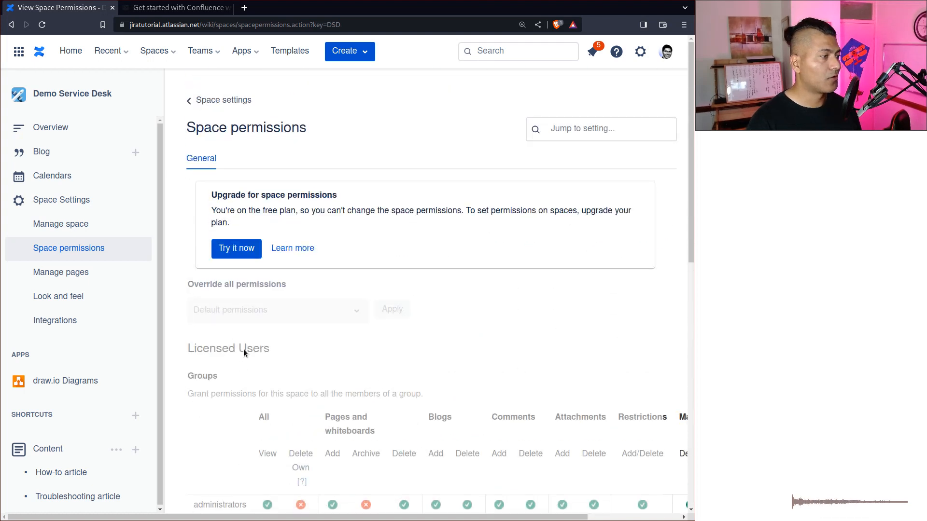
Step: Search the space permissions page for "white" and step through the matches
key(ctrl+f)
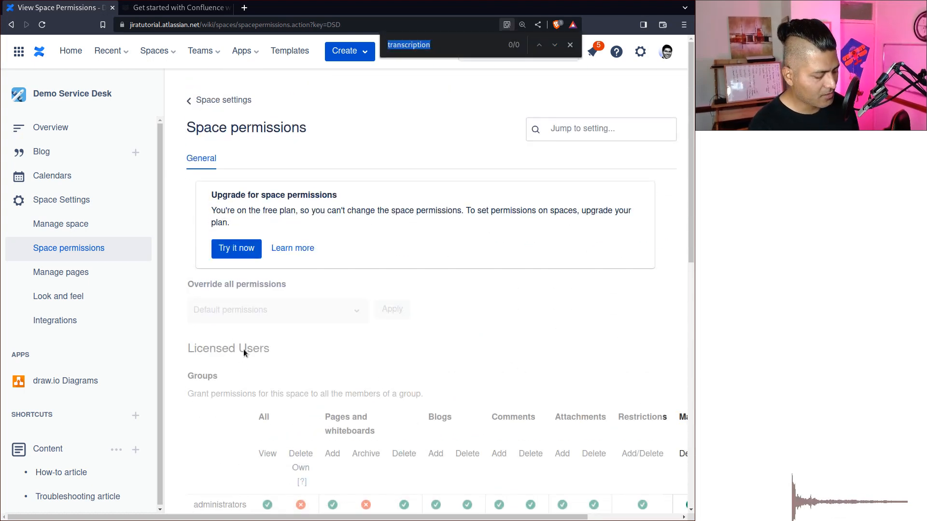
text(white)
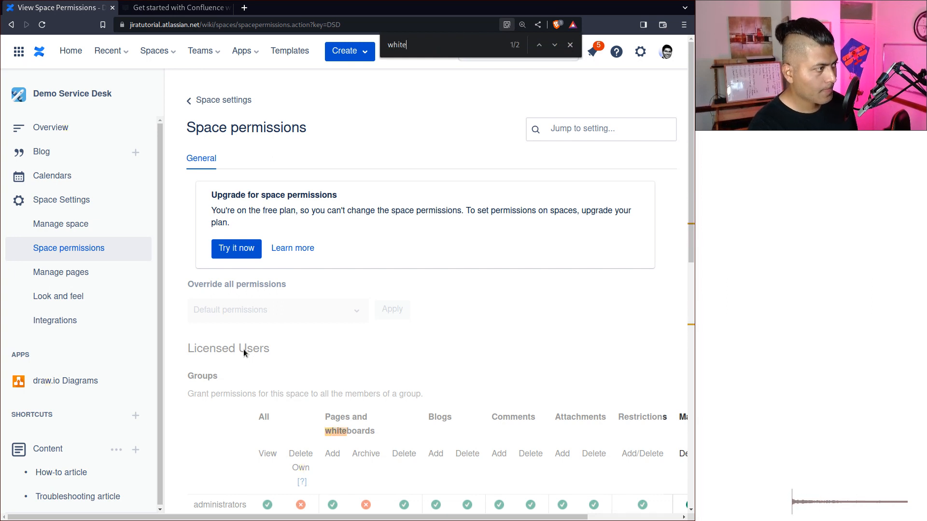
key(Return)
key(Return)
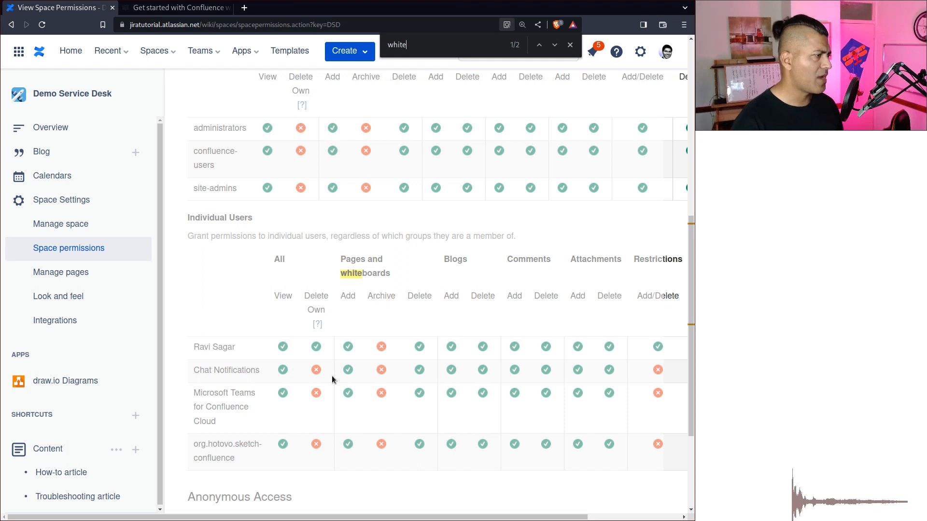
click(570, 45)
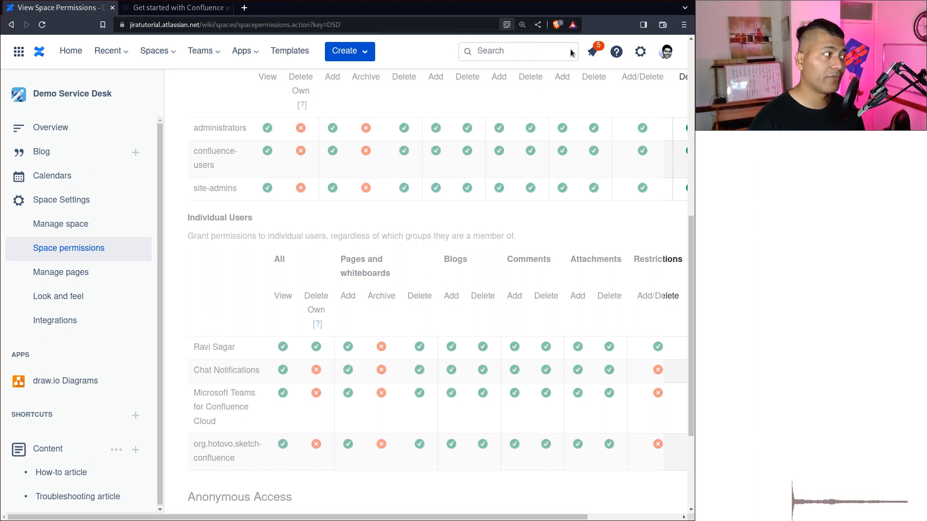
Step: Return to the Demo Service Desk overview and create a new whiteboard in the space
click(87, 130)
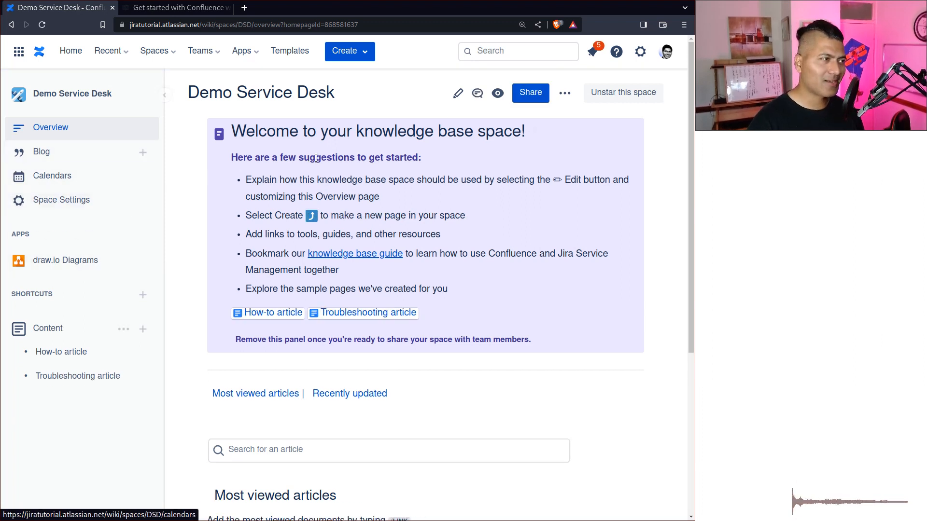
click(365, 60)
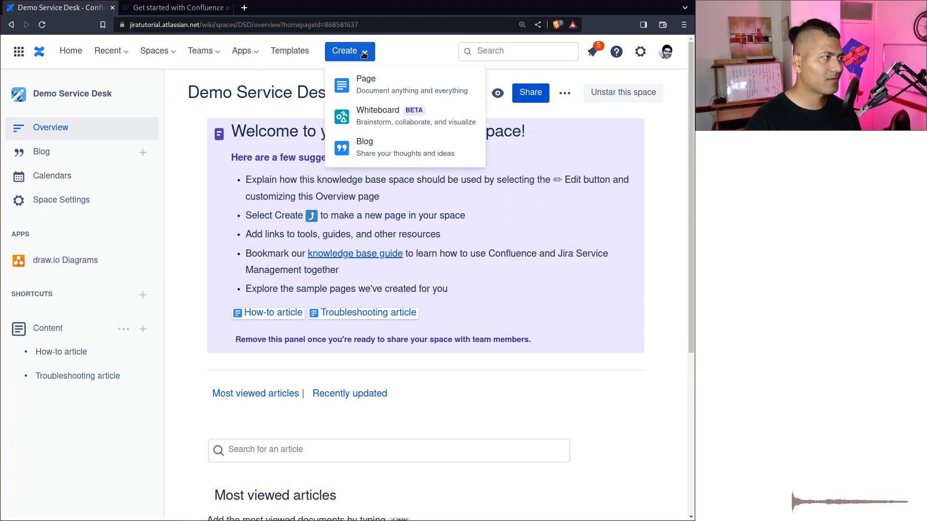
click(372, 119)
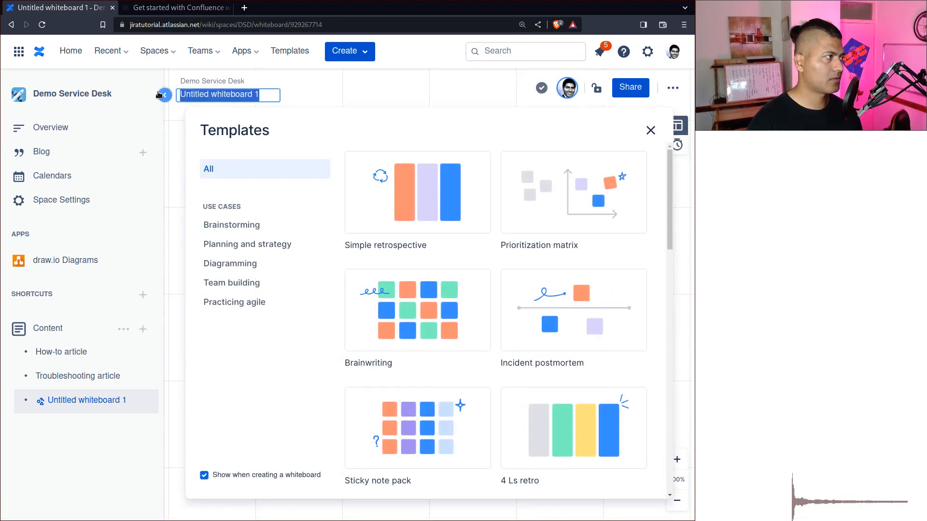
Step: Collapse the space sidebar and name the new whiteboard "Whiteboard 1"
click(163, 96)
text(Wh)
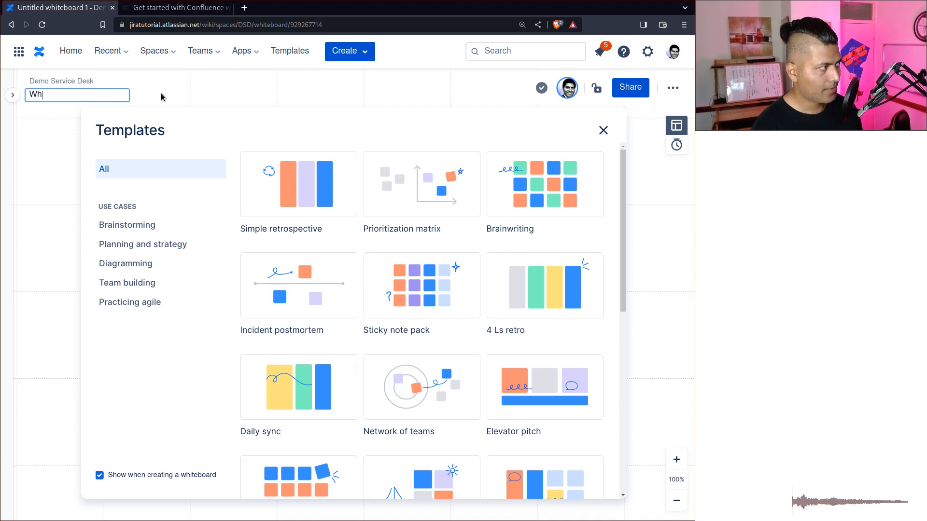
text(iteboard 1)
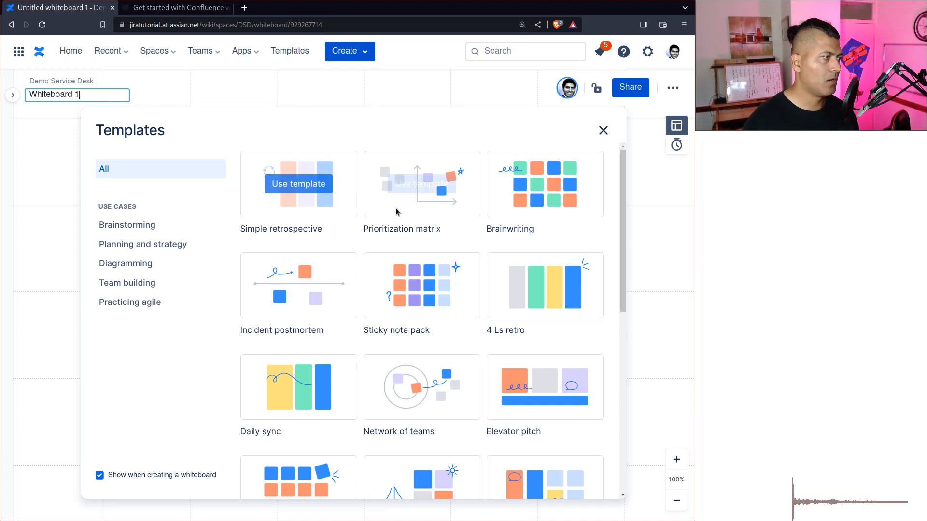
Step: Browse the whiteboard templates and apply the Simple retrospective template to the board
mouse_move(418, 197)
mouse_move(552, 184)
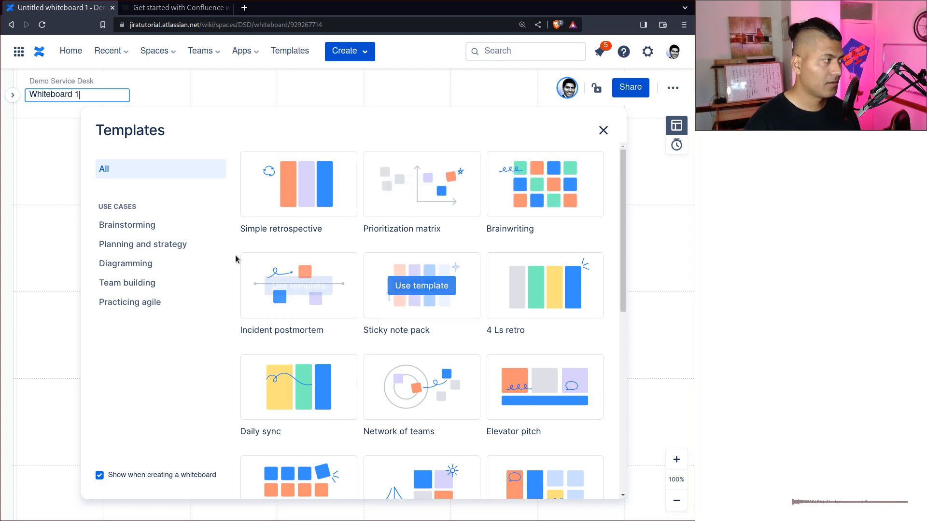
mouse_move(538, 294)
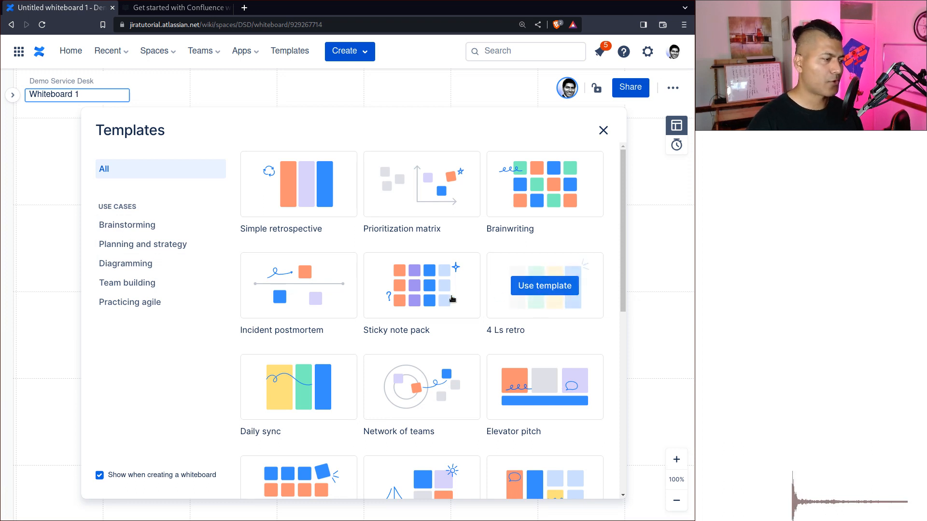
scroll(346, 311, down, 2)
scroll(346, 309, down, 6)
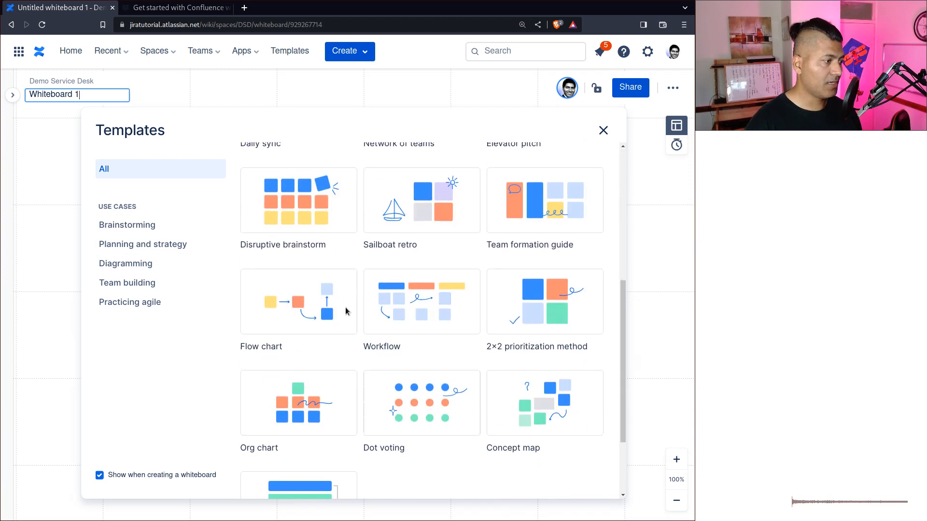
scroll(372, 280, up, 6)
scroll(366, 281, up, 2)
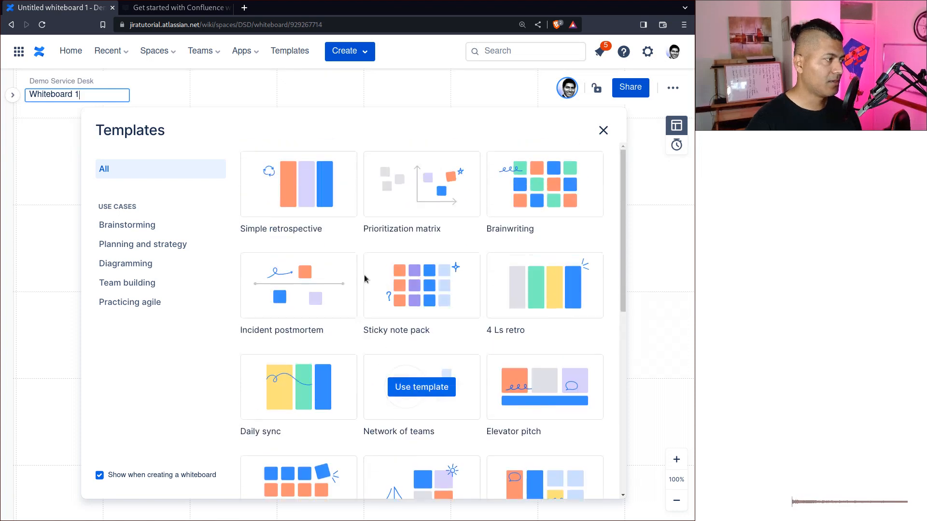
mouse_move(376, 192)
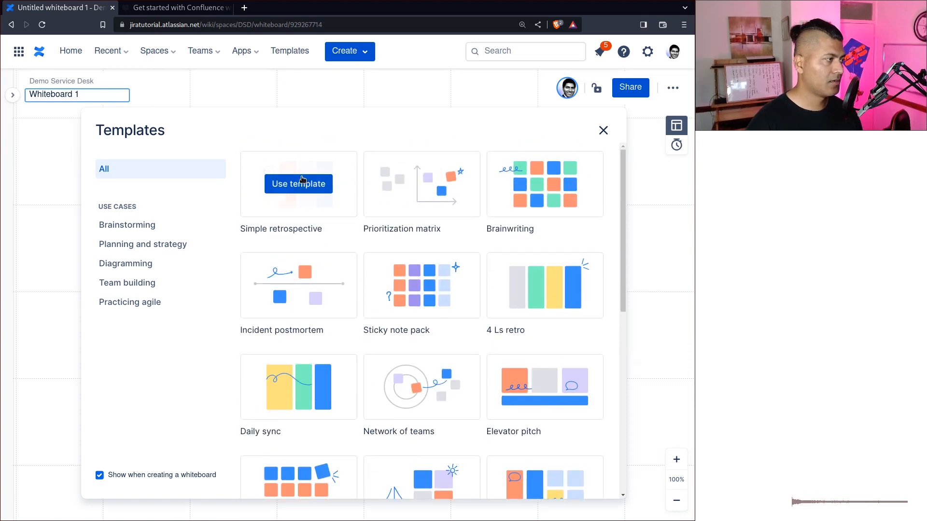
click(290, 190)
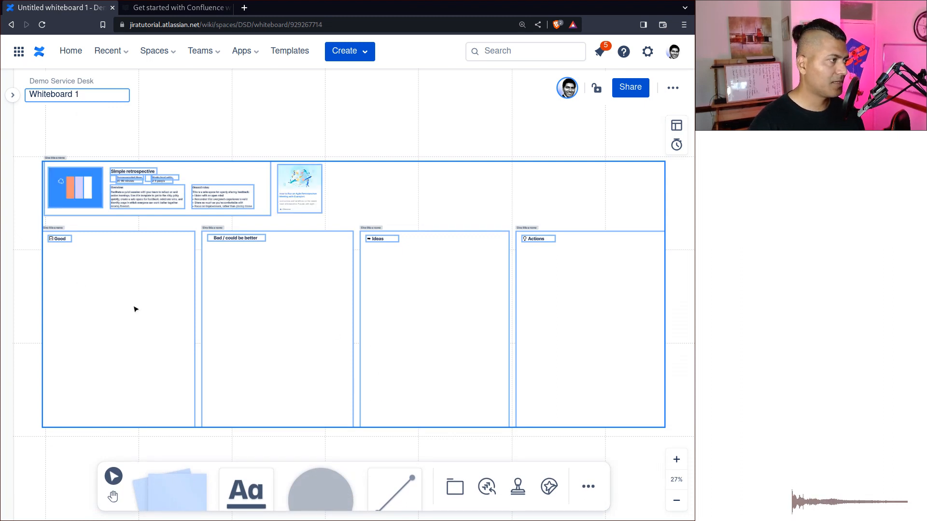
click(133, 267)
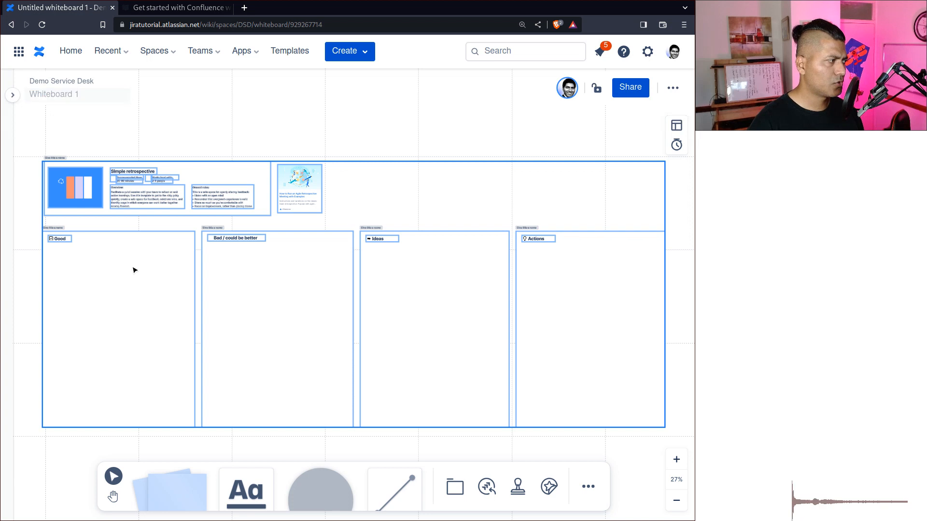
Step: Look over the retrospective layout and name the frame around its header section "Something"
scroll(338, 355, down, 5)
scroll(358, 357, up, 5)
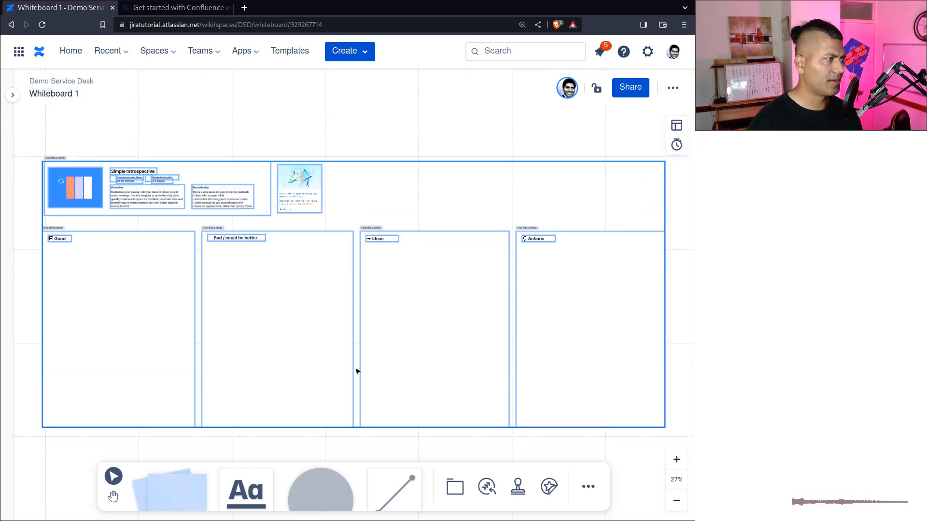
scroll(495, 257, down, 5)
scroll(480, 267, up, 9)
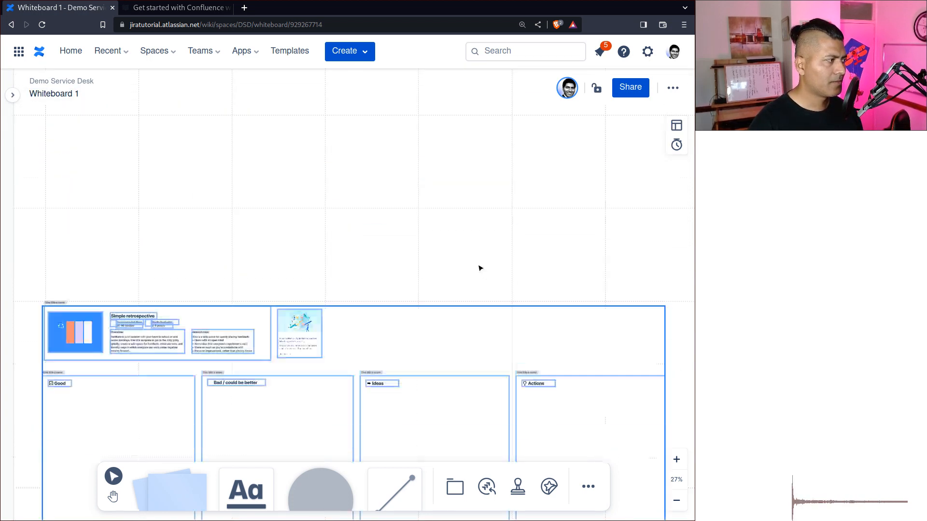
scroll(104, 289, down, 4)
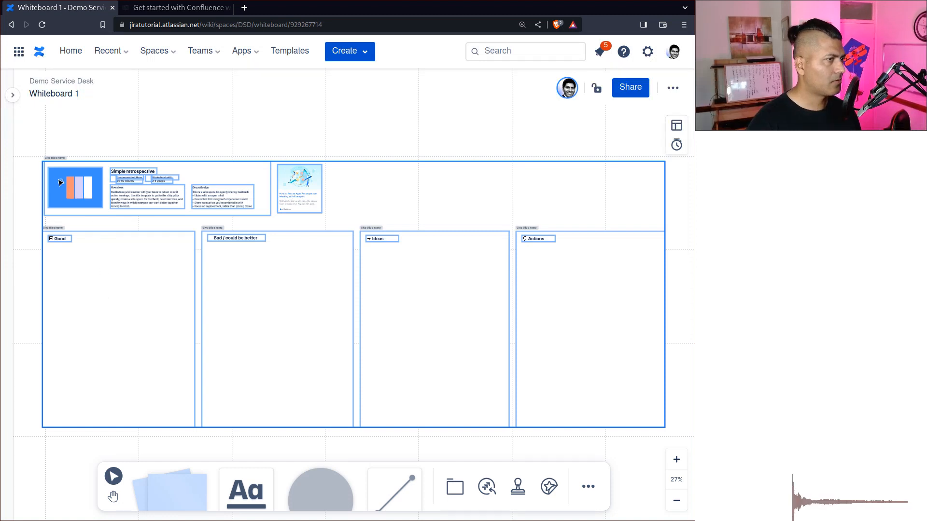
scroll(59, 182, up, 5)
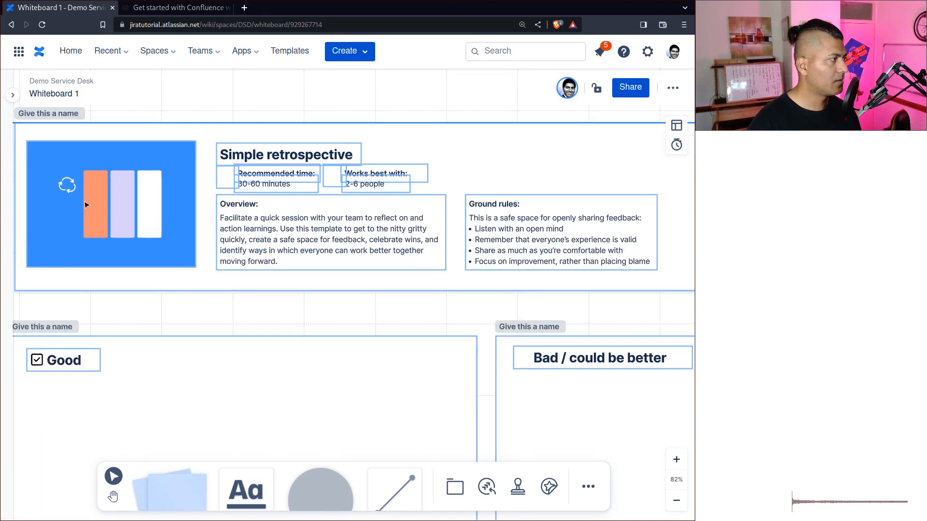
scroll(73, 198, up, 2)
scroll(82, 201, down, 3)
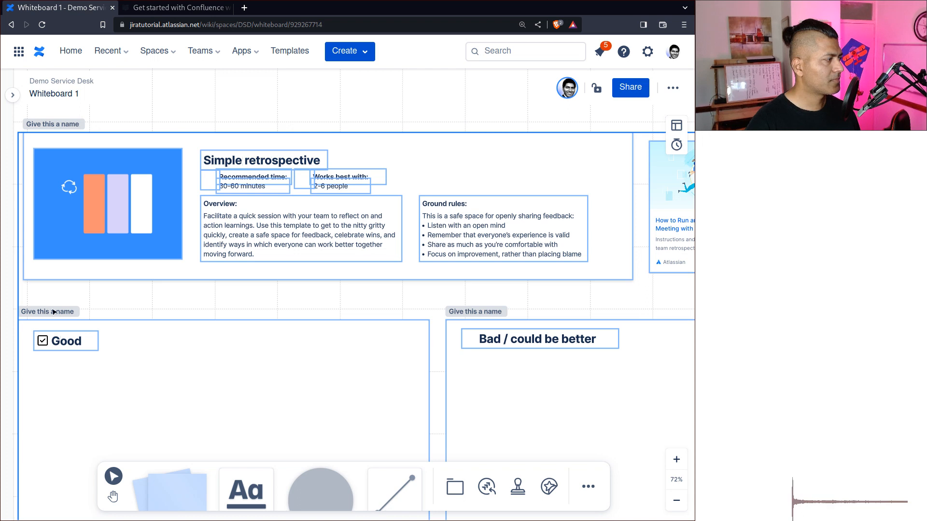
click(47, 124)
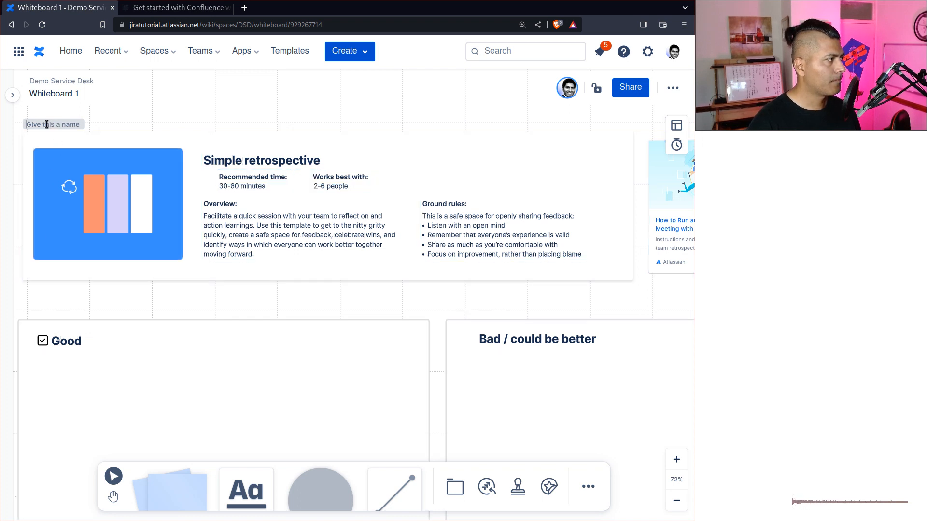
text(Something)
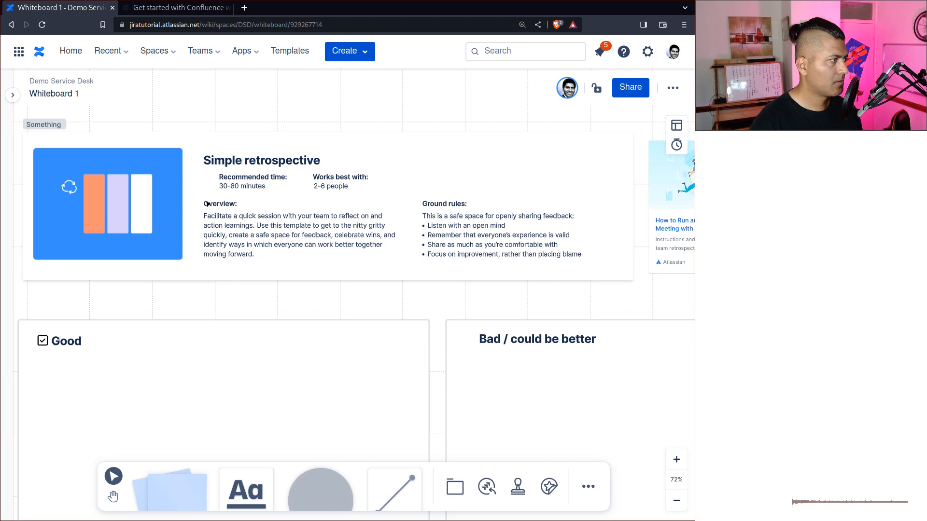
Step: Try selecting the header's text and image elements, and shift the Overview text box slightly upward
click(274, 242)
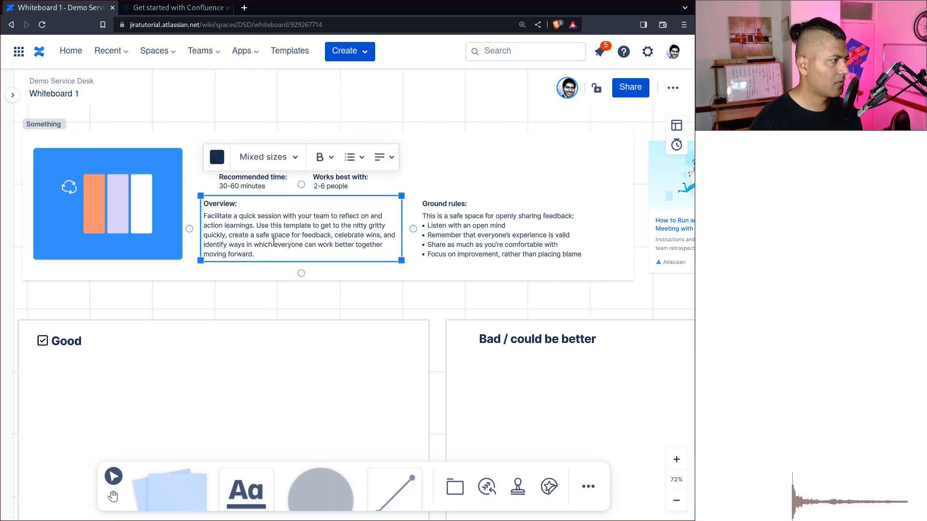
click(132, 201)
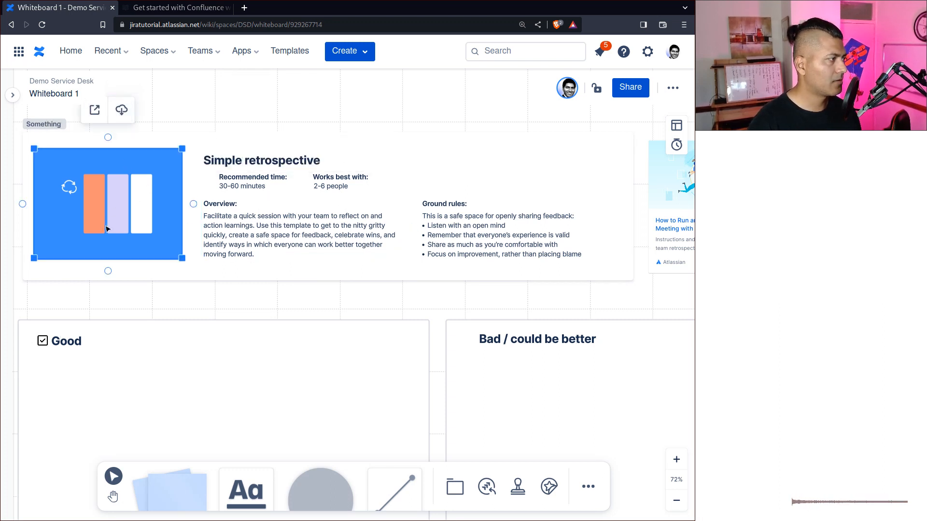
click(258, 223)
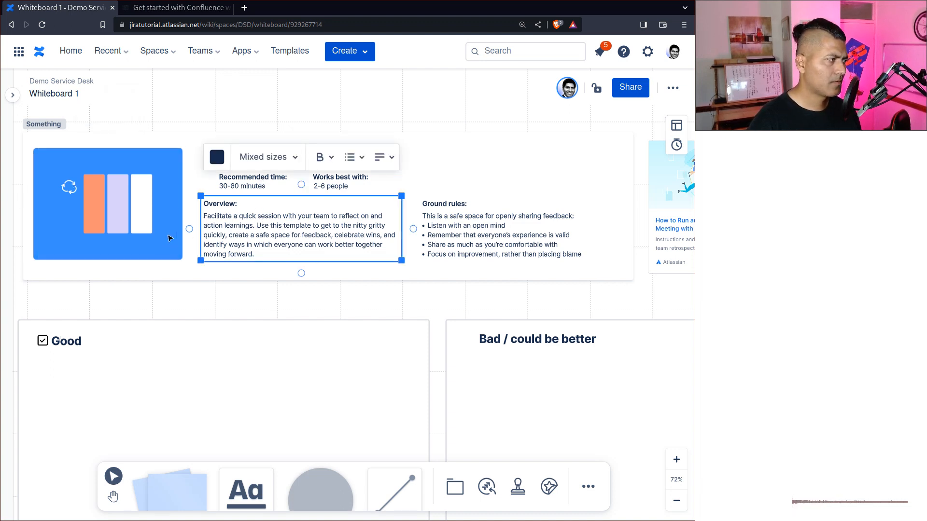
mouse_move(241, 233)
mouse_down()
mouse_move(250, 223)
mouse_move(250, 233)
mouse_up()
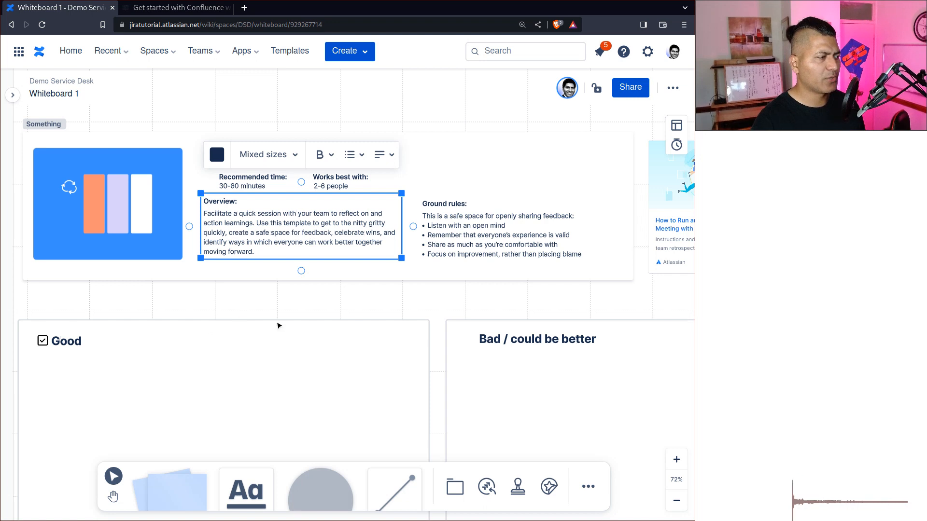
Step: Place a blue sticky note below the heading of the Good column with the text "Sticky notes"
scroll(271, 341, down, 3)
scroll(321, 328, down, 5)
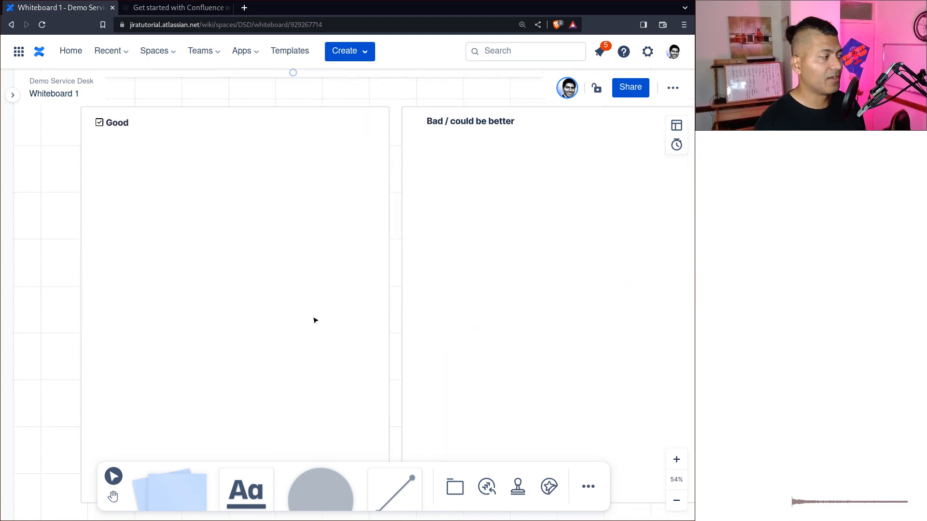
scroll(276, 319, up, 3)
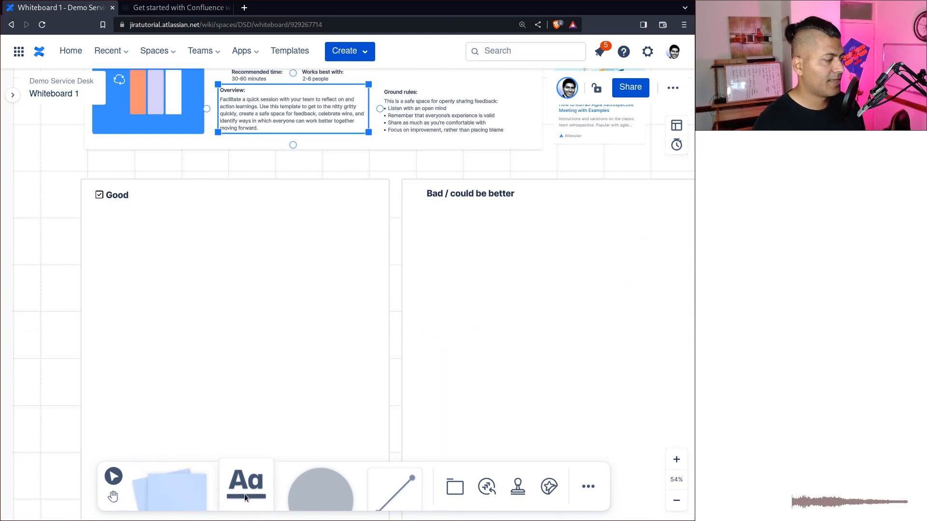
click(191, 497)
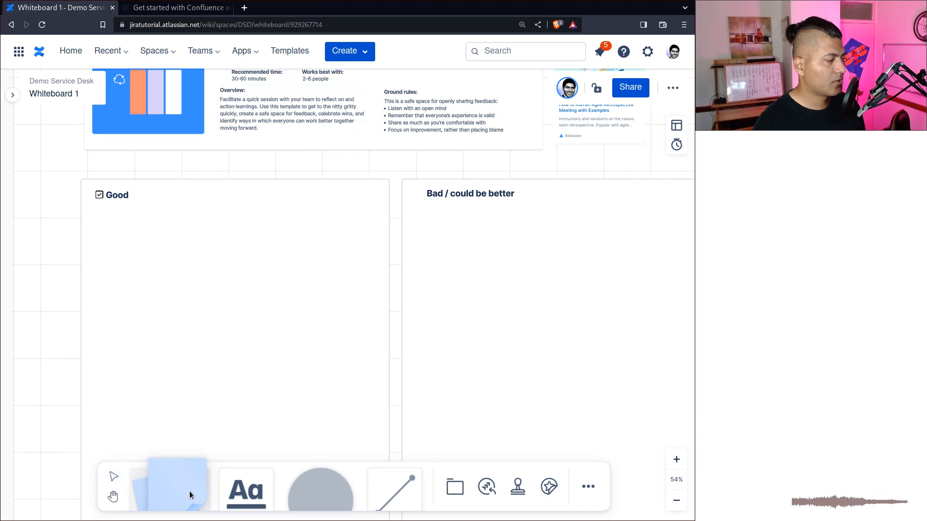
click(128, 248)
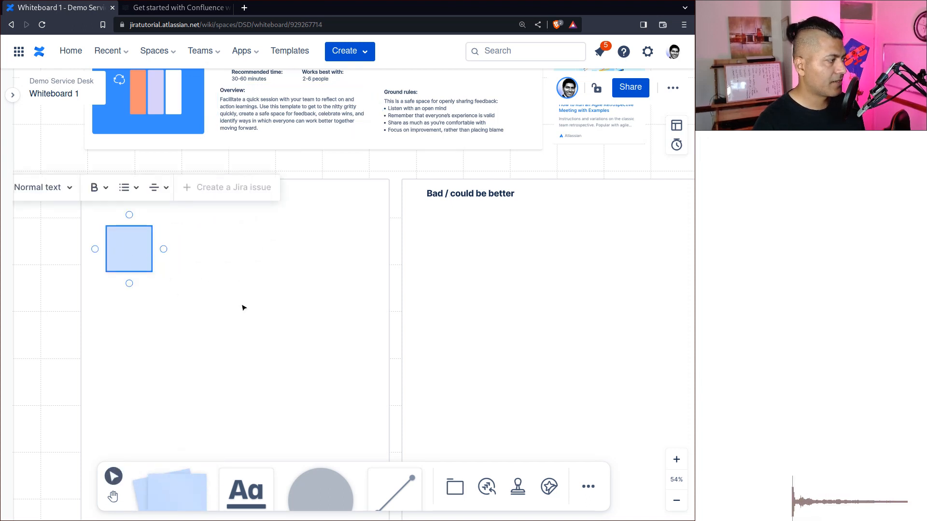
text(s)
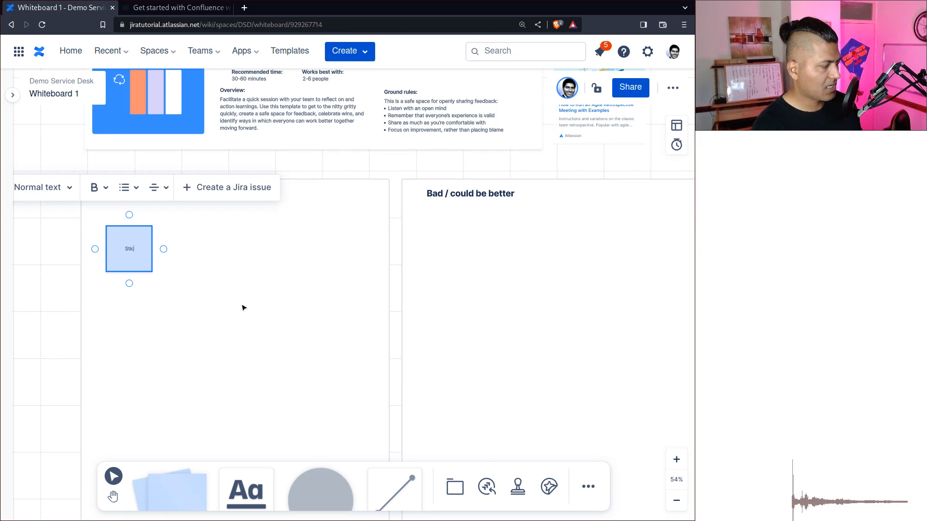
text(ticky notes)
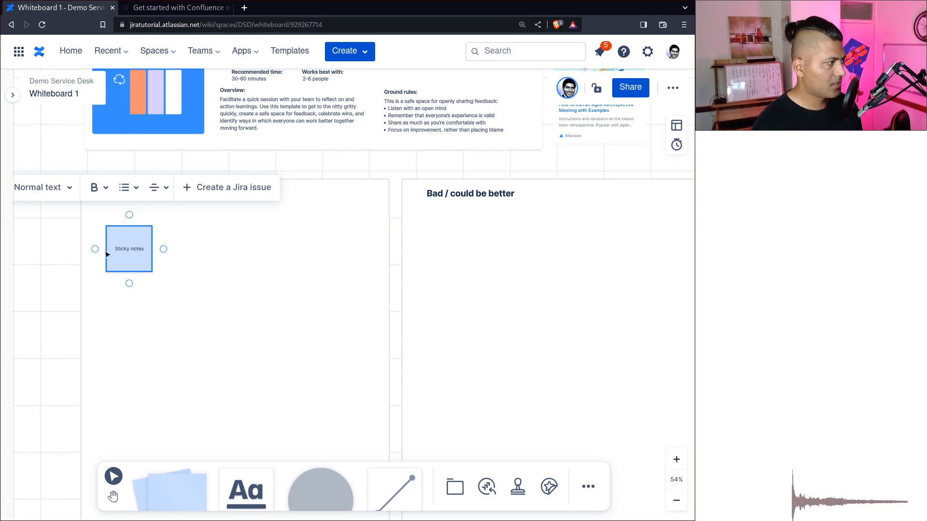
Step: Create a Jira issue from the sticky note in the Android project, with issue type Task and summary "Sticky notes"
scroll(106, 255, up, 5)
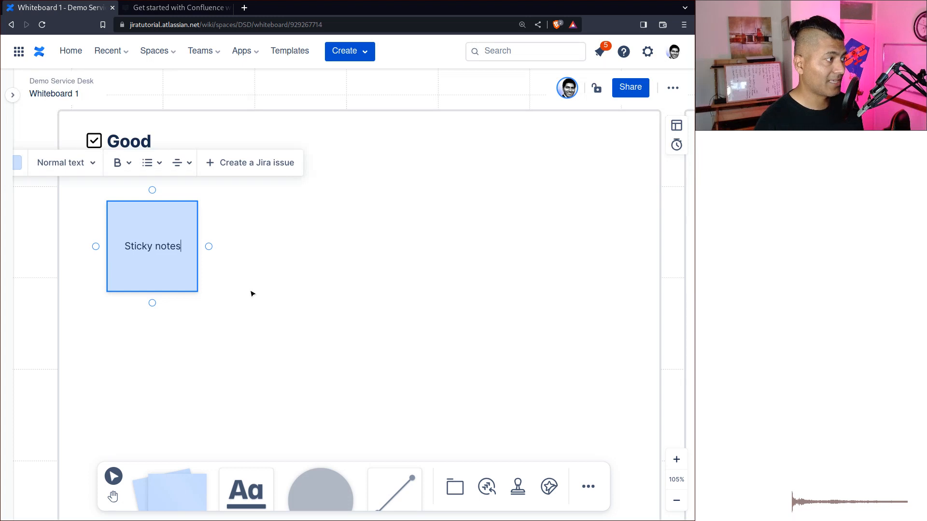
click(243, 164)
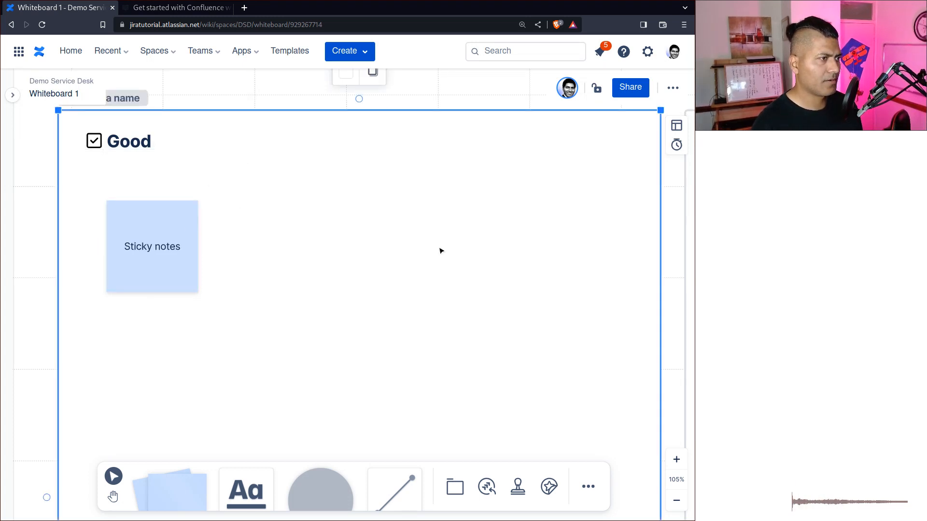
scroll(440, 251, down, 4)
click(280, 240)
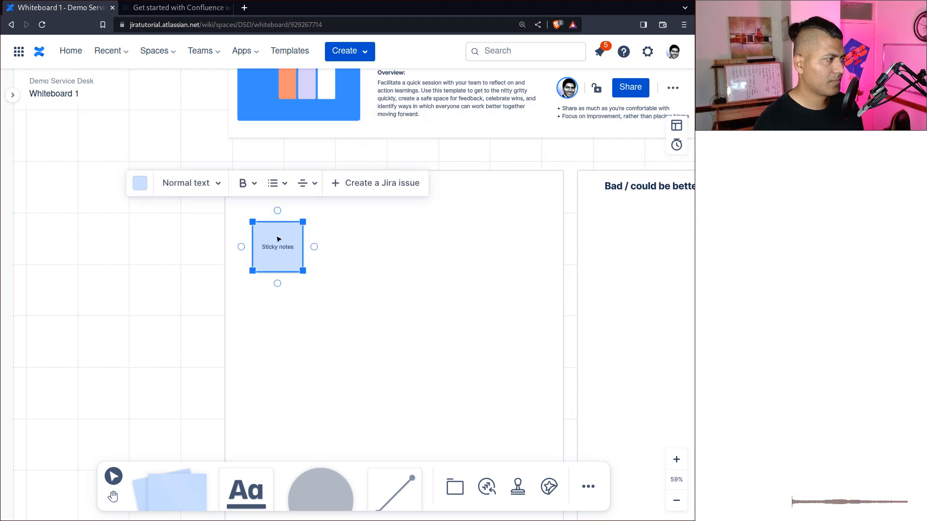
click(381, 184)
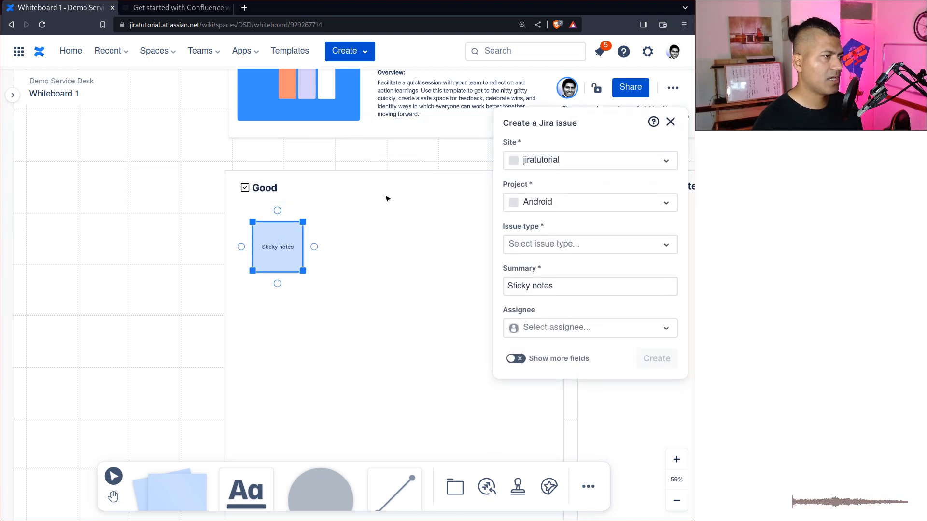
click(577, 245)
click(534, 271)
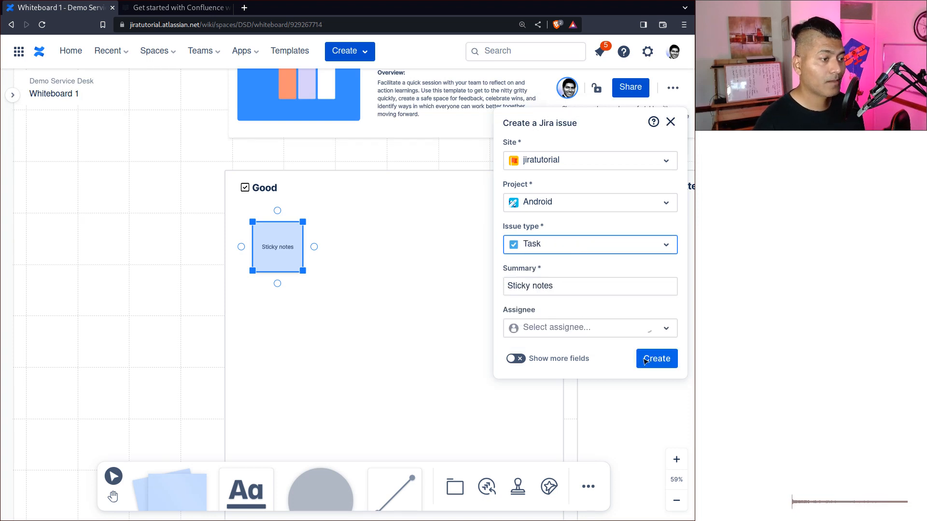
click(649, 361)
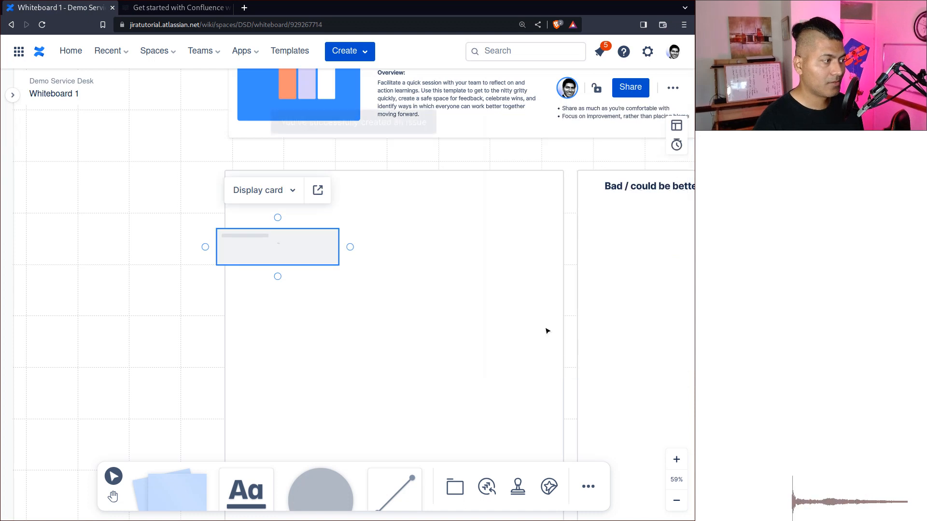
Step: Move the Good frame slightly to the right and select the Jira issue card inside it
click(359, 369)
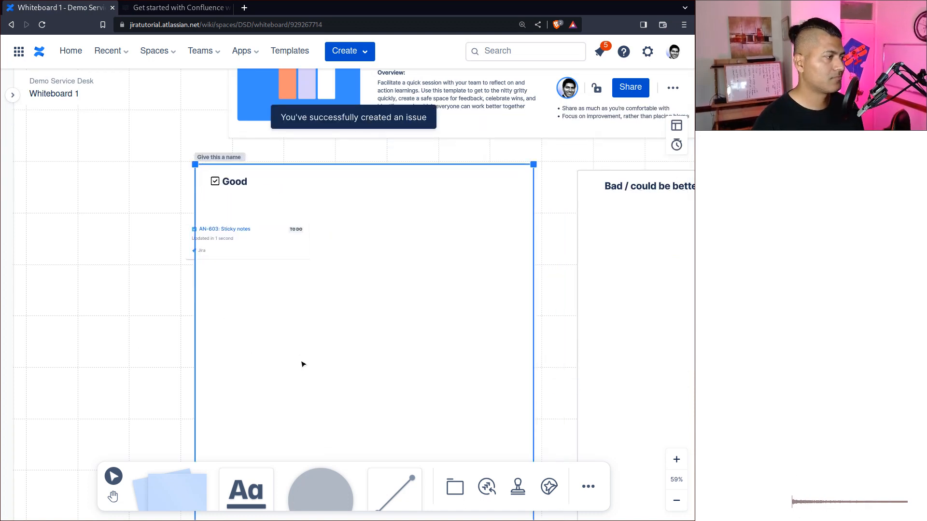
drag(358, 369, 364, 368)
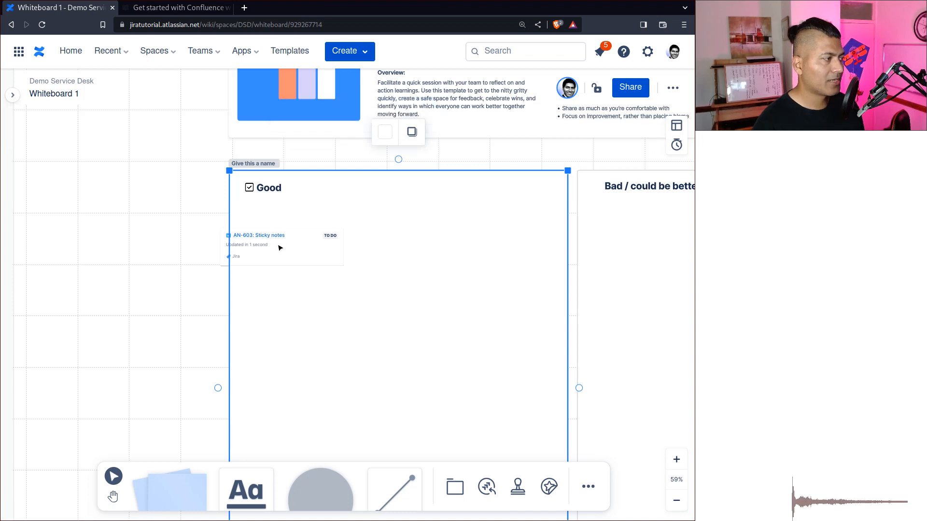
click(293, 251)
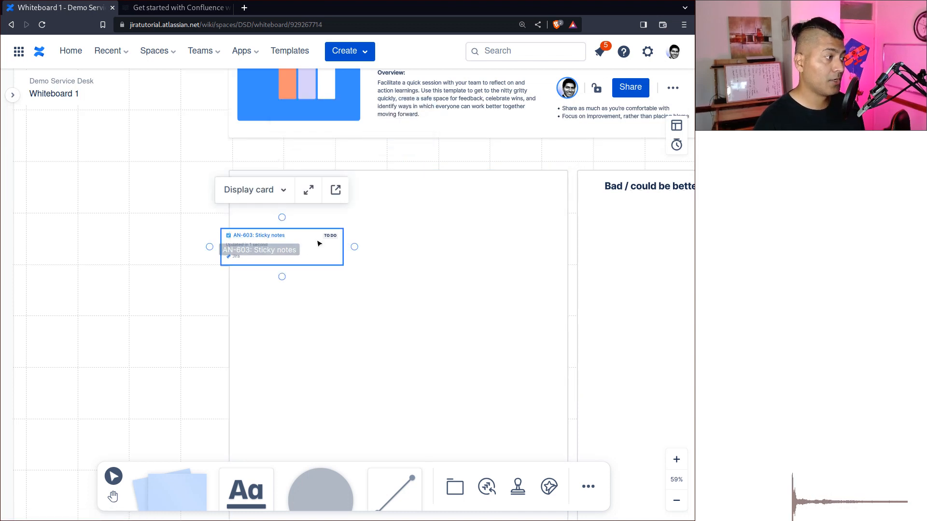
Step: Change the status of the Sticky notes issue to In Progress on its Jira page and return to the whiteboard
click(265, 236)
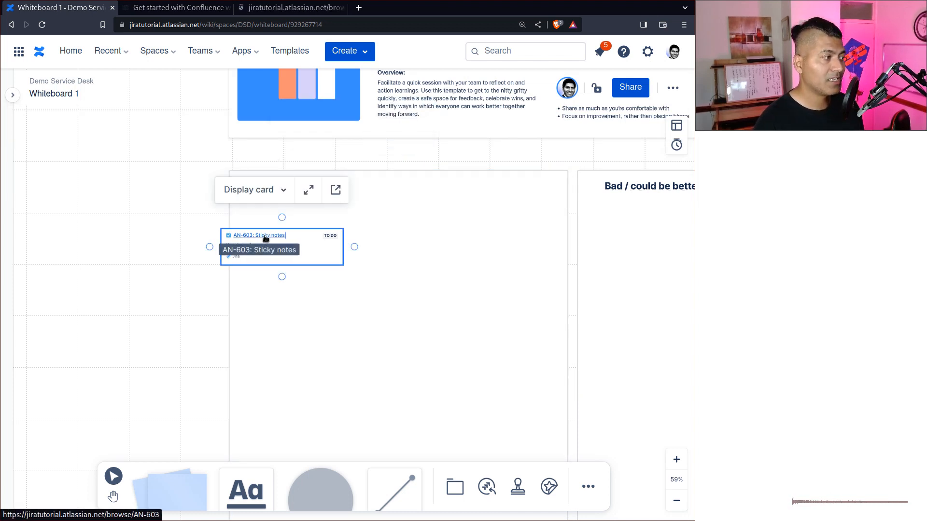
click(265, 236)
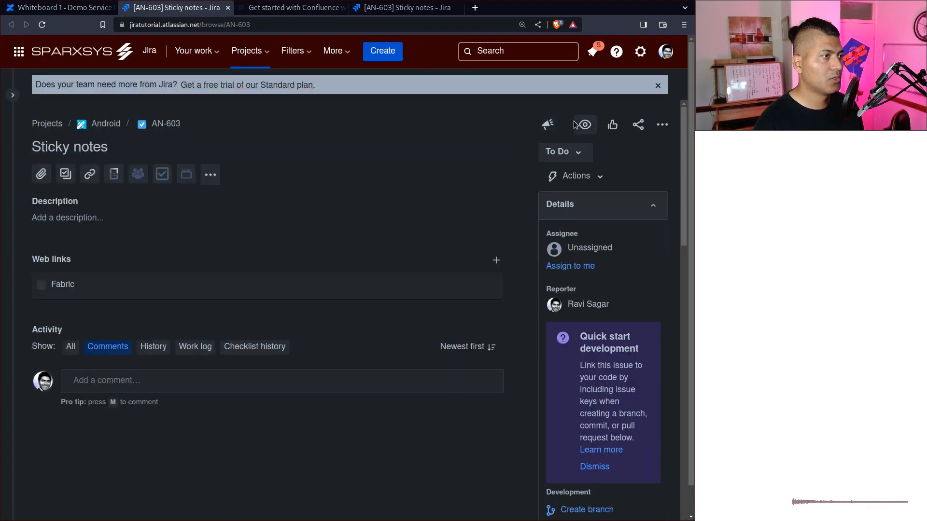
click(560, 152)
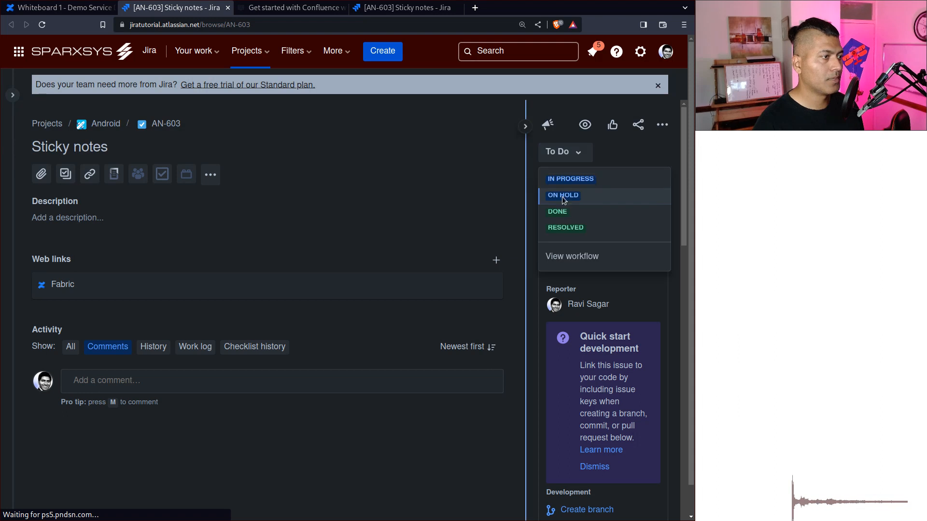
click(570, 180)
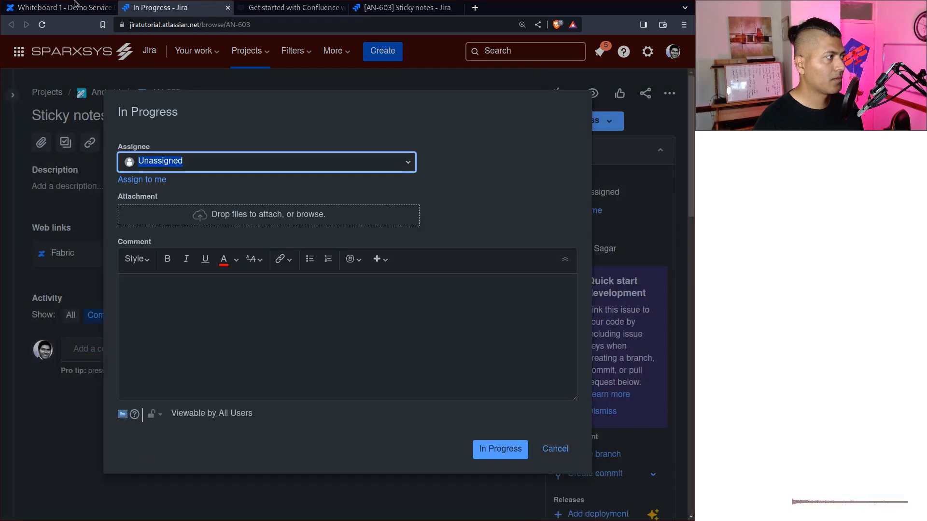
click(500, 449)
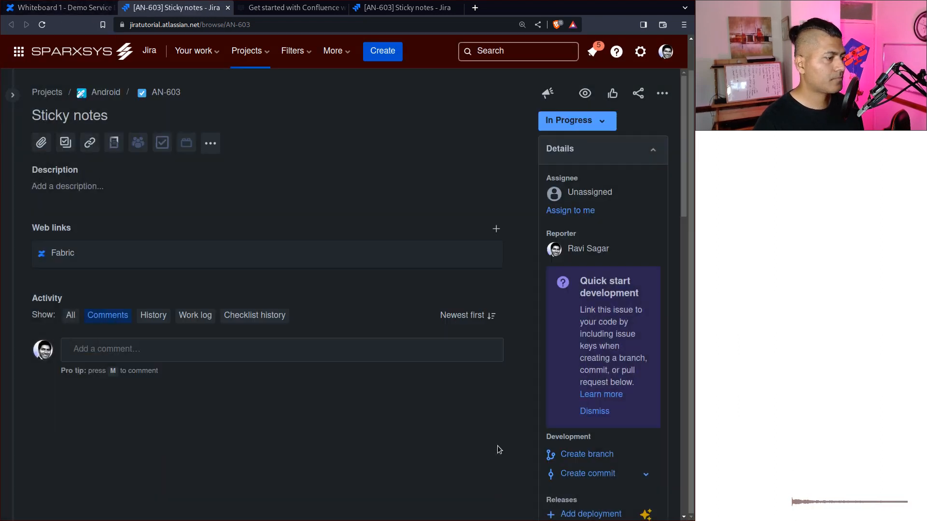
click(58, 7)
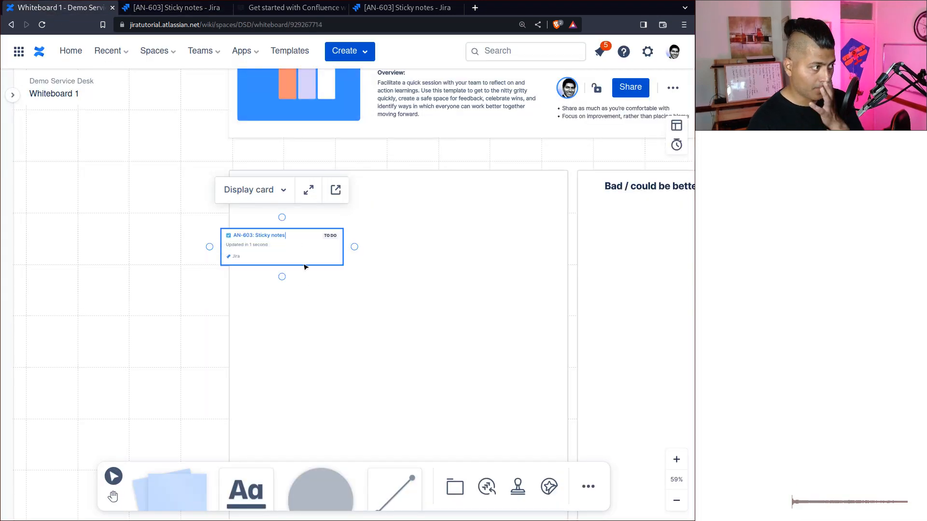
Step: Start the whiteboard timer at 05:00 and look at the template gallery before closing it
click(440, 306)
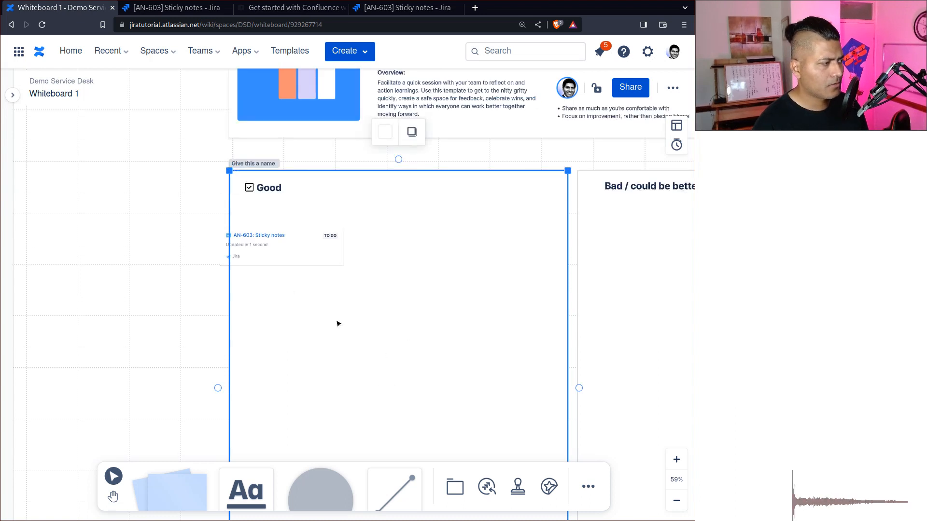
scroll(171, 297, right, 5)
scroll(435, 283, down, 3)
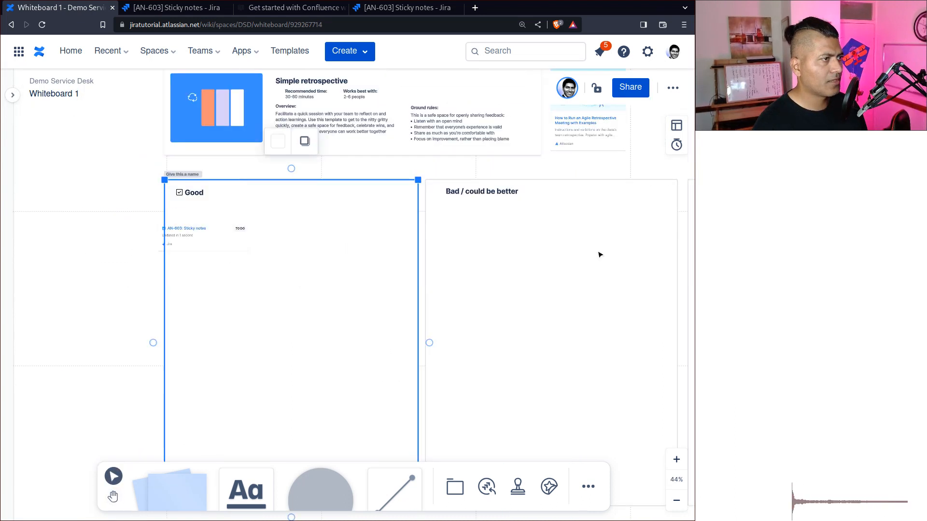
click(677, 147)
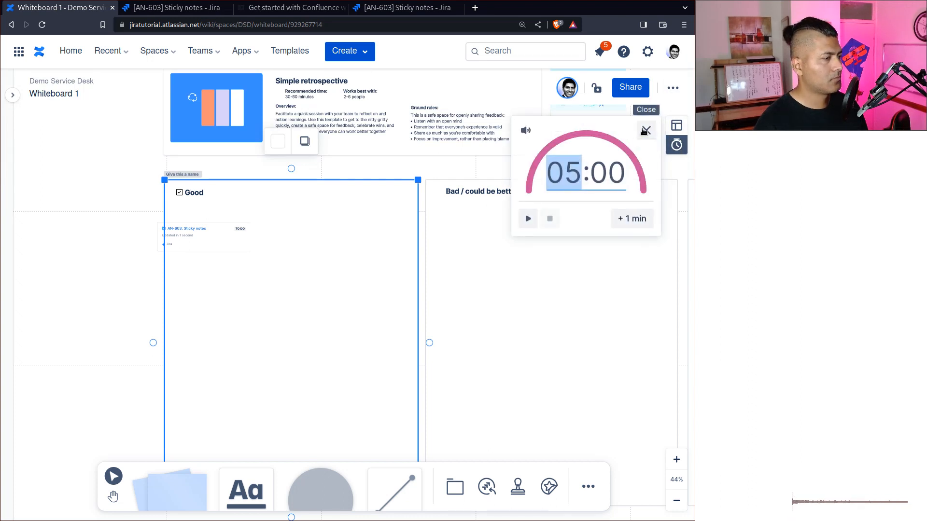
click(529, 218)
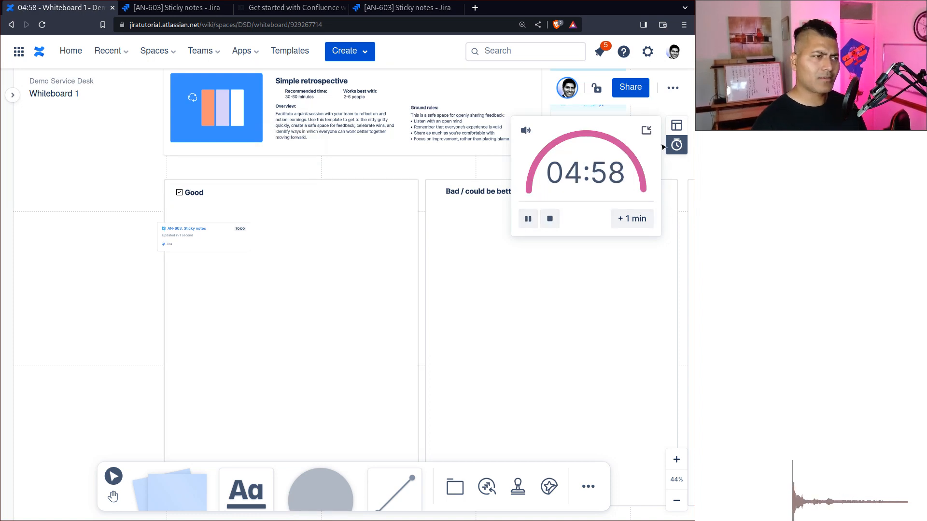
click(676, 125)
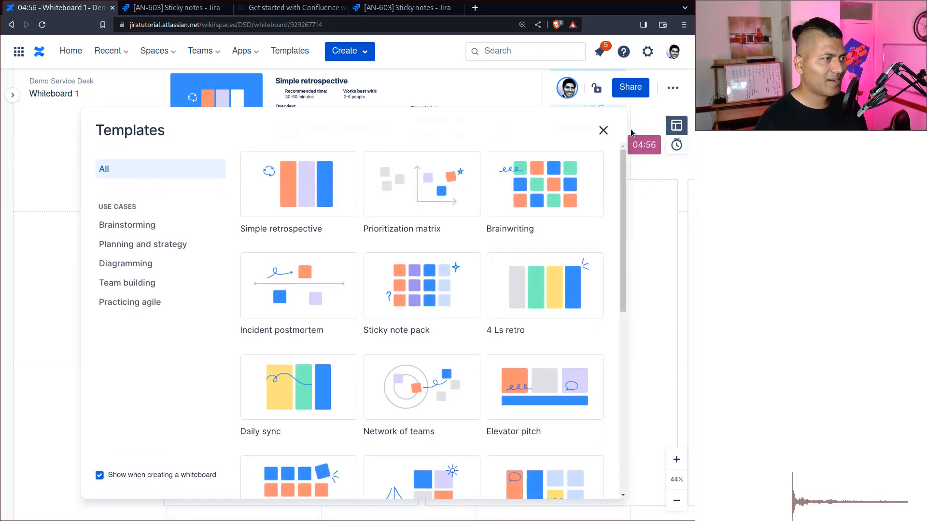
click(604, 130)
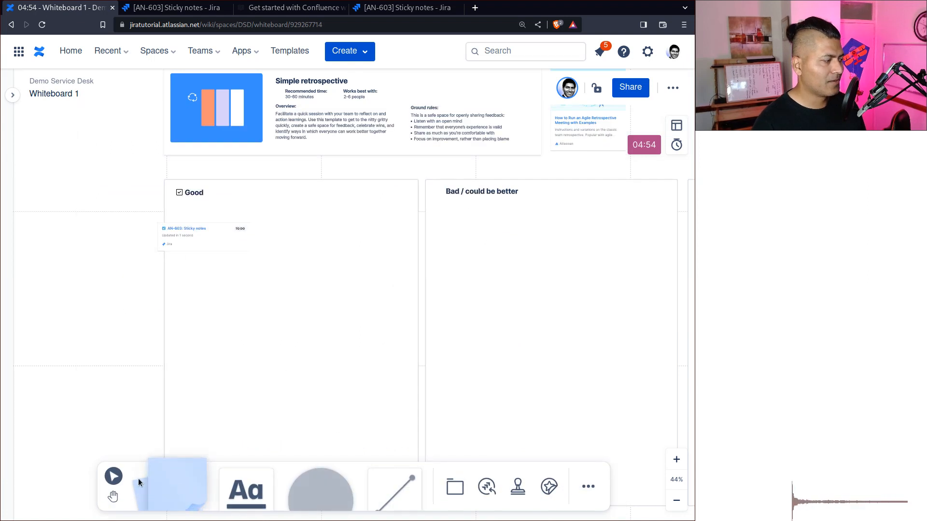
Step: Try adding an empty text box in the Good column and extending a connector from it
click(241, 485)
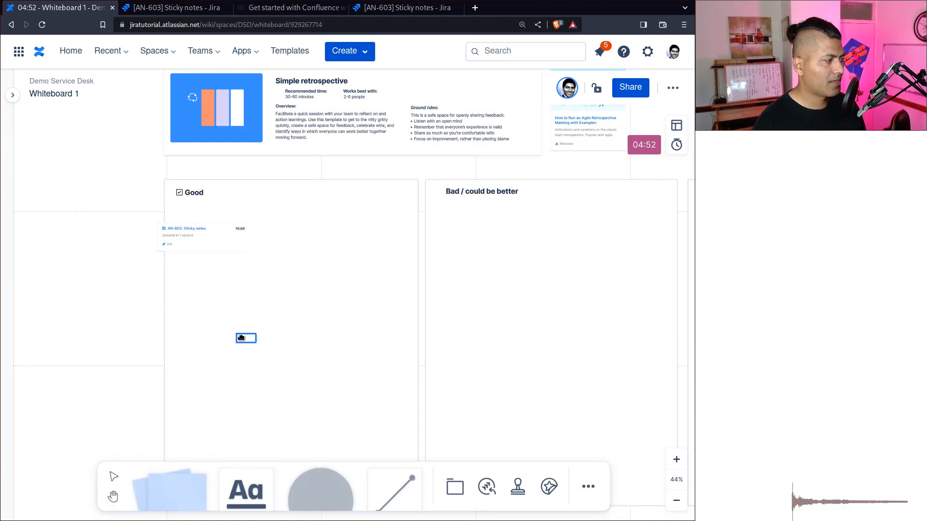
click(242, 338)
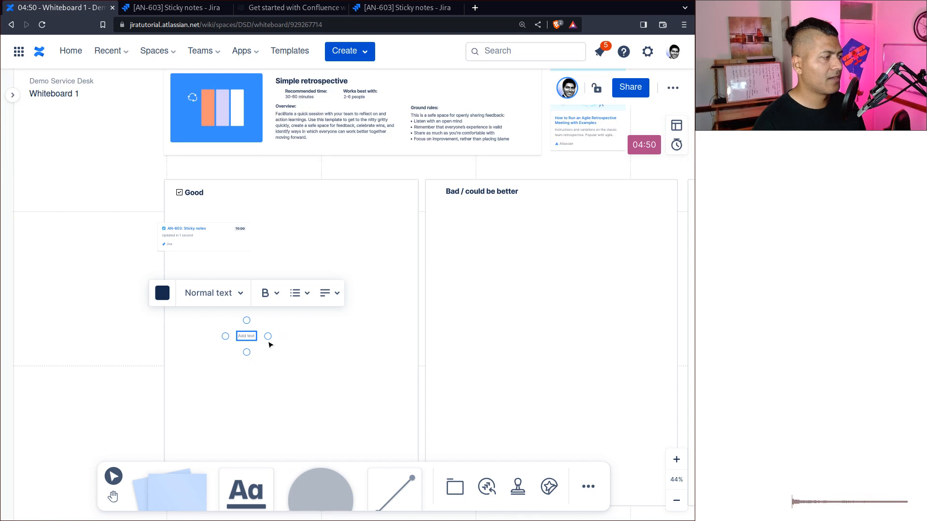
drag(268, 337, 313, 361)
Step: Position the Sticky notes issue card just below the Good heading and draw an elbow arrow out of its right edge
scroll(344, 430, down, 1)
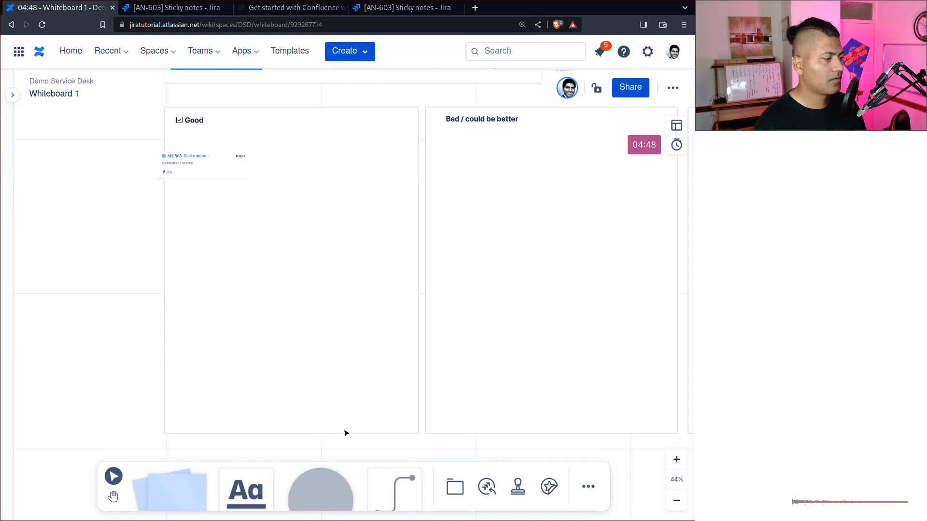
scroll(328, 423, up, 3)
scroll(189, 319, up, 3)
click(193, 287)
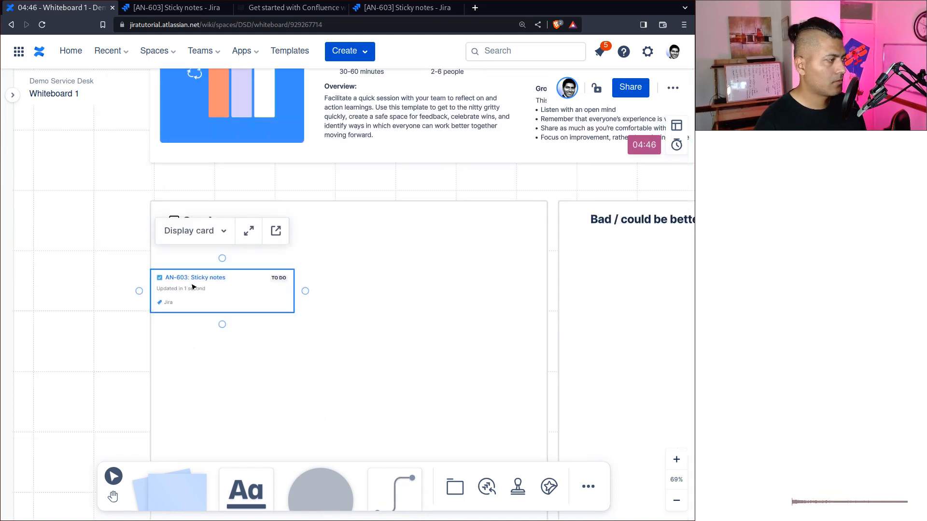
drag(192, 287, 260, 287)
drag(367, 289, 426, 314)
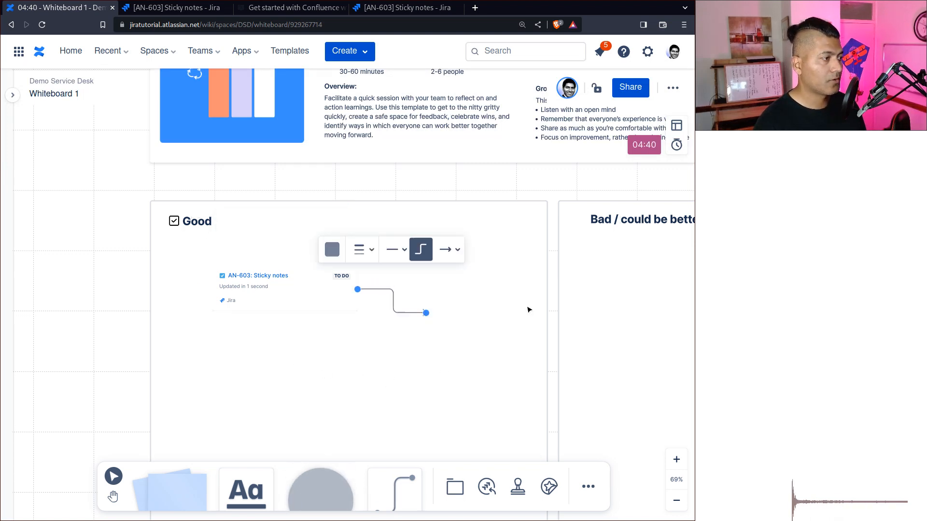
click(460, 409)
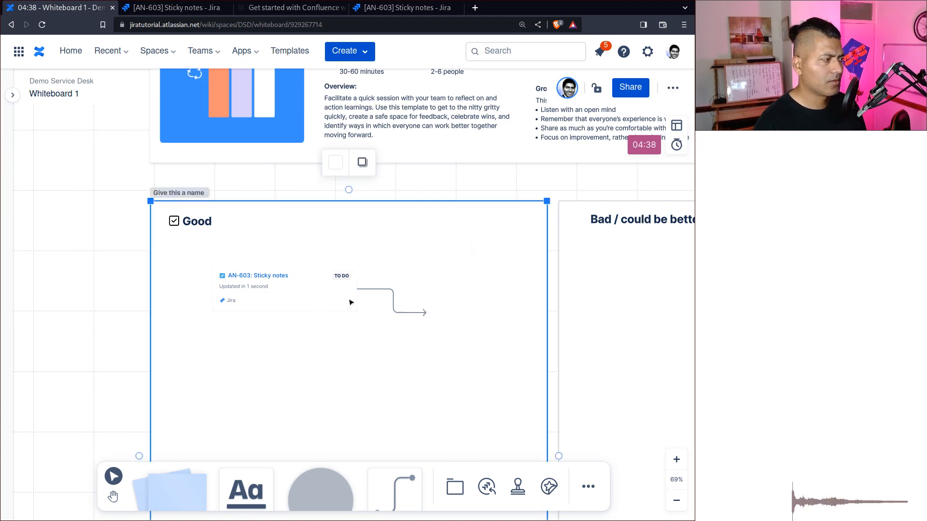
drag(351, 302, 314, 279)
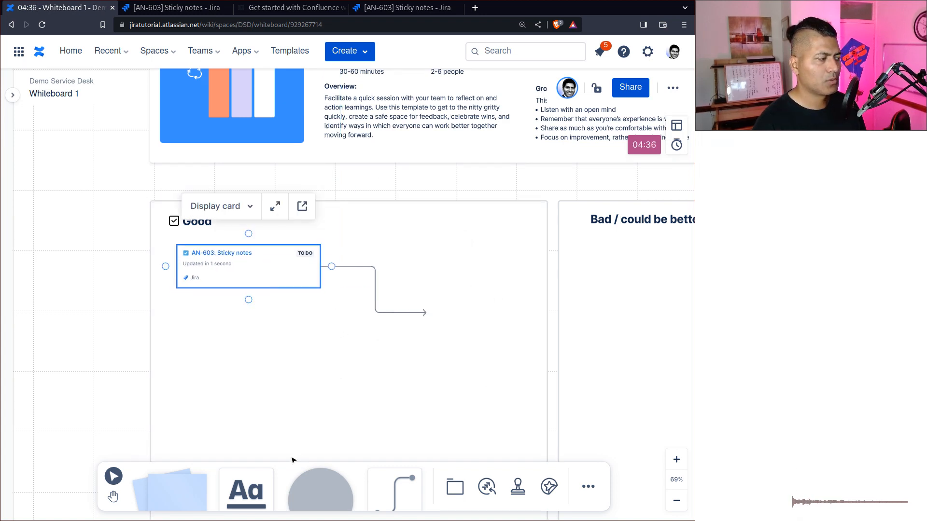
Step: Place a blue sticky note beside the arrow's end in the Good column with the text "Another notes"
click(179, 488)
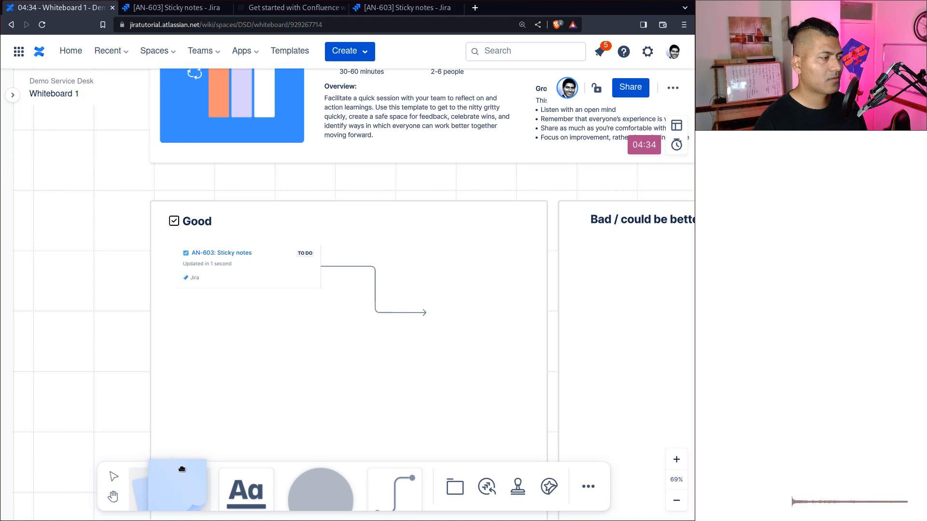
click(478, 323)
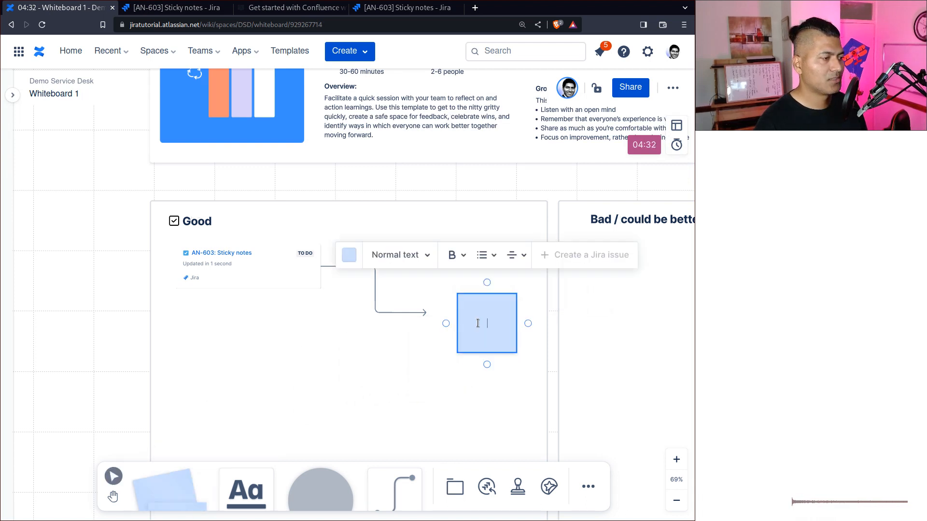
text(Ant)
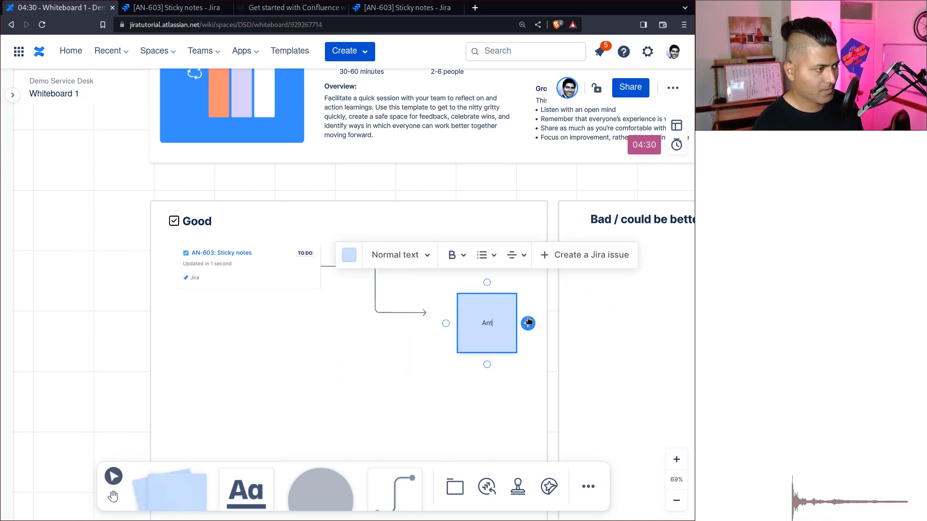
text(other no)
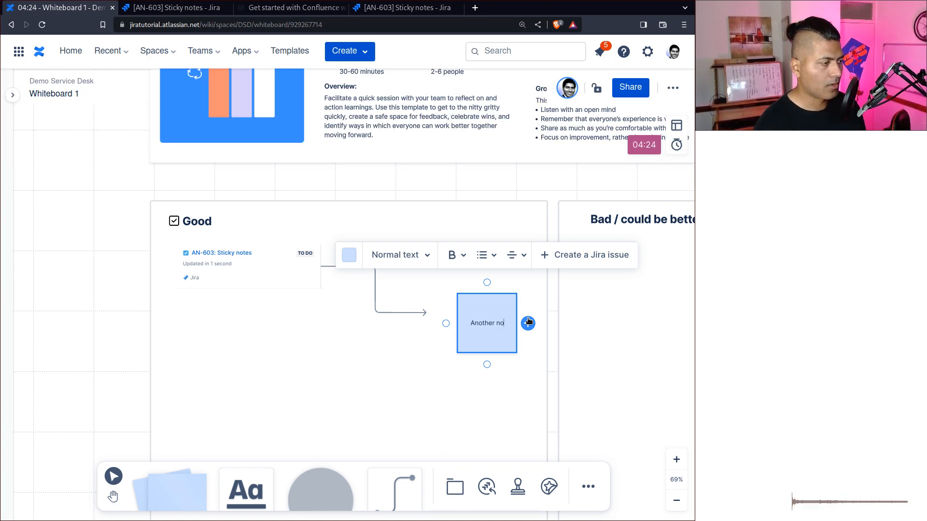
text(tes)
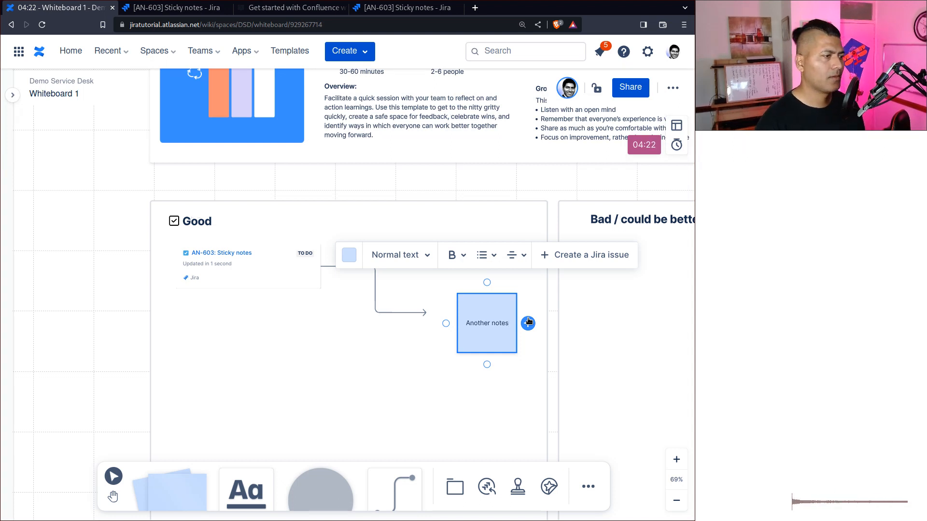
click(579, 234)
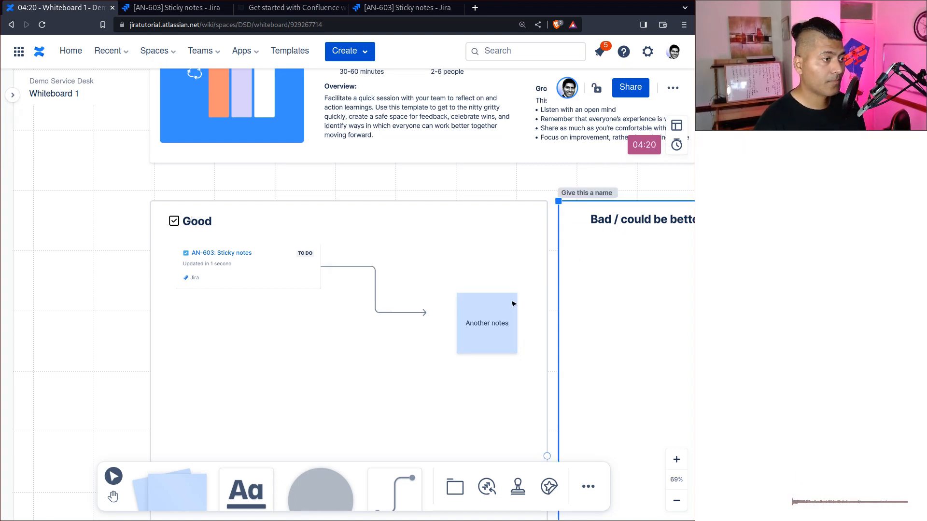
Step: Create a Jira issue from the new sticky note in the Android project, with issue type Task and summary "Another notes"
click(476, 328)
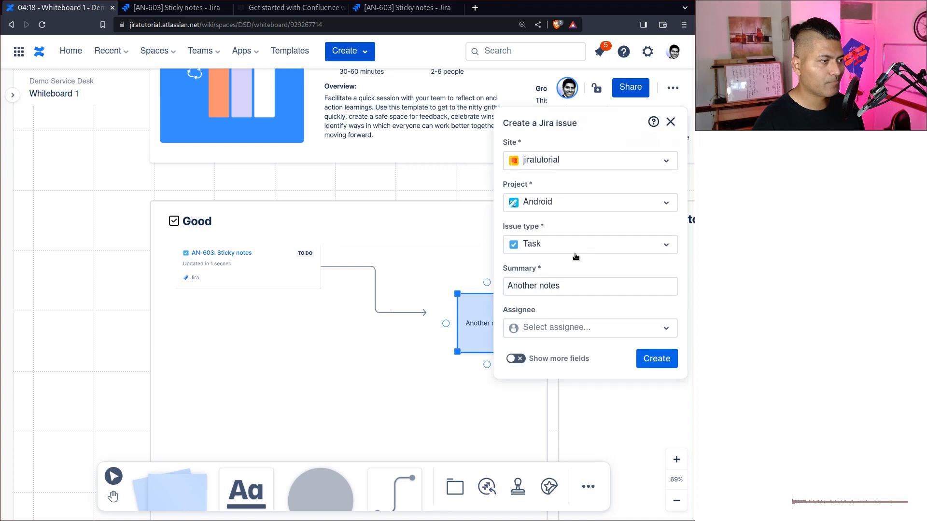
click(661, 357)
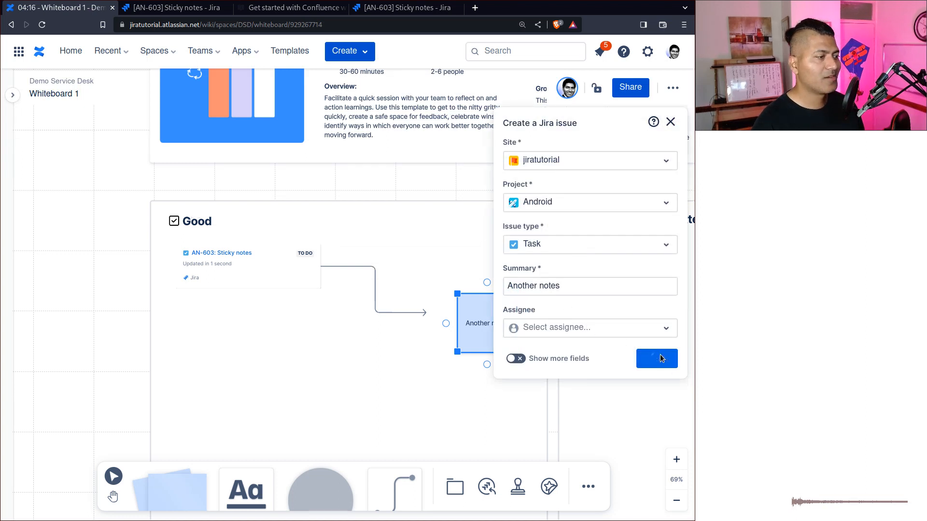
click(374, 330)
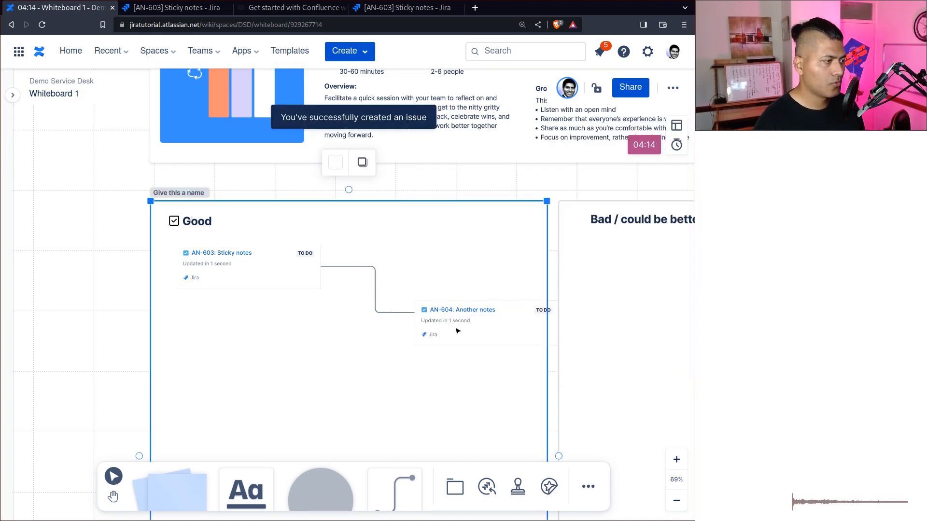
Step: Move the Another notes issue card slightly down and attach the arrow's free end to its left edge
click(472, 327)
drag(472, 327, 483, 363)
click(424, 314)
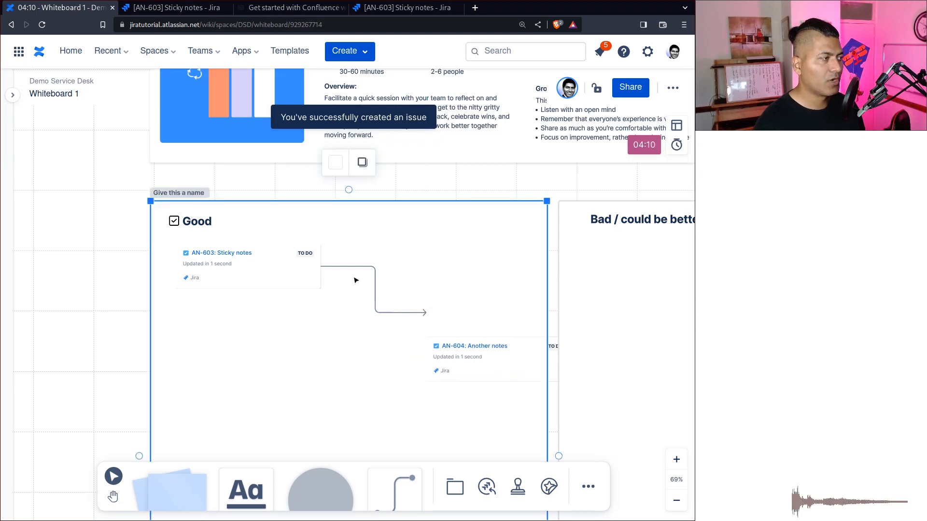
click(373, 267)
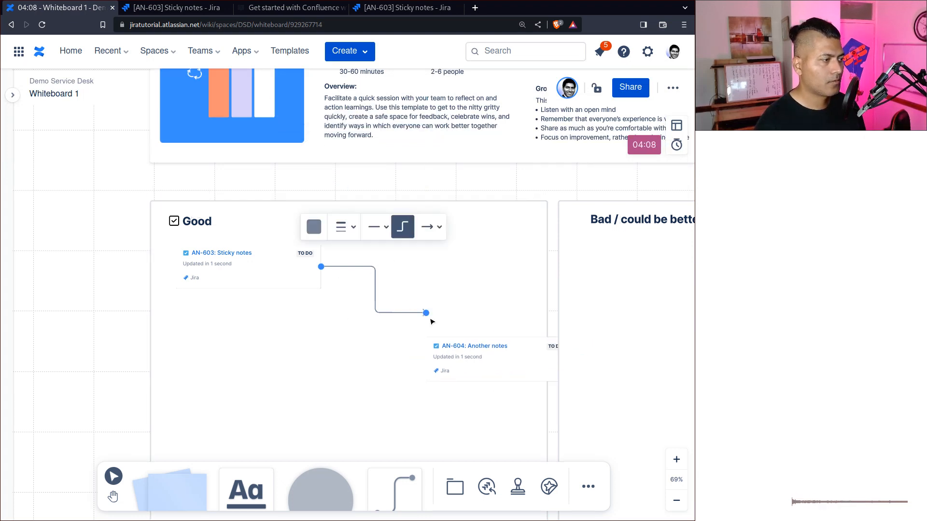
drag(426, 313, 429, 361)
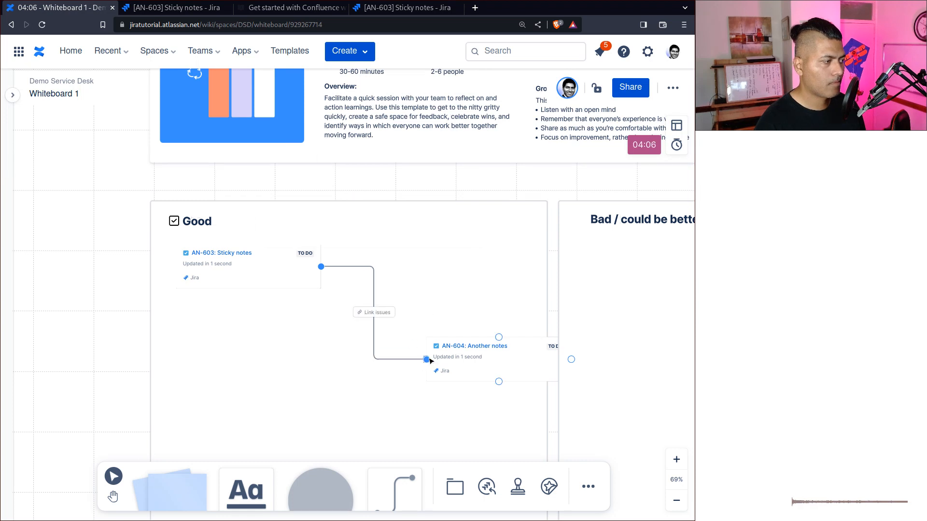
Step: Try to link the Sticky notes issue to the Another notes issue with the link type "blocks" through their connector
click(377, 313)
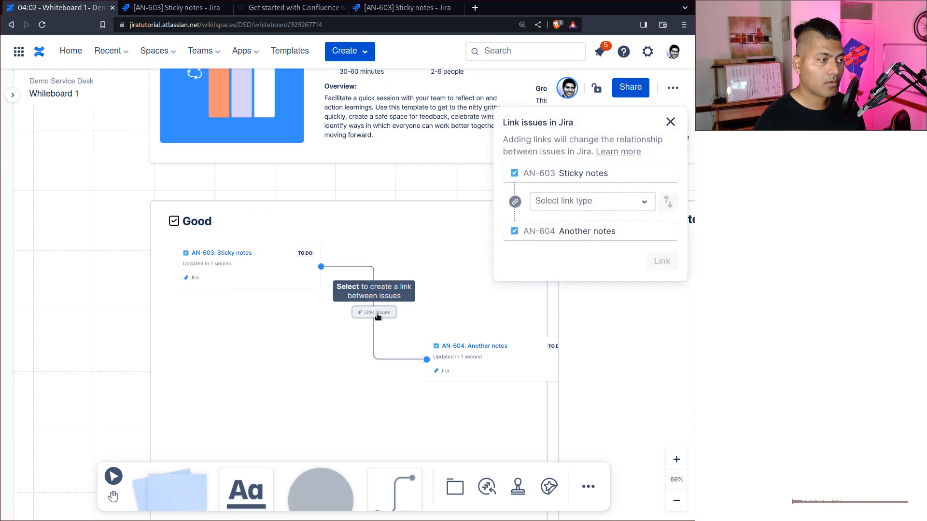
click(637, 202)
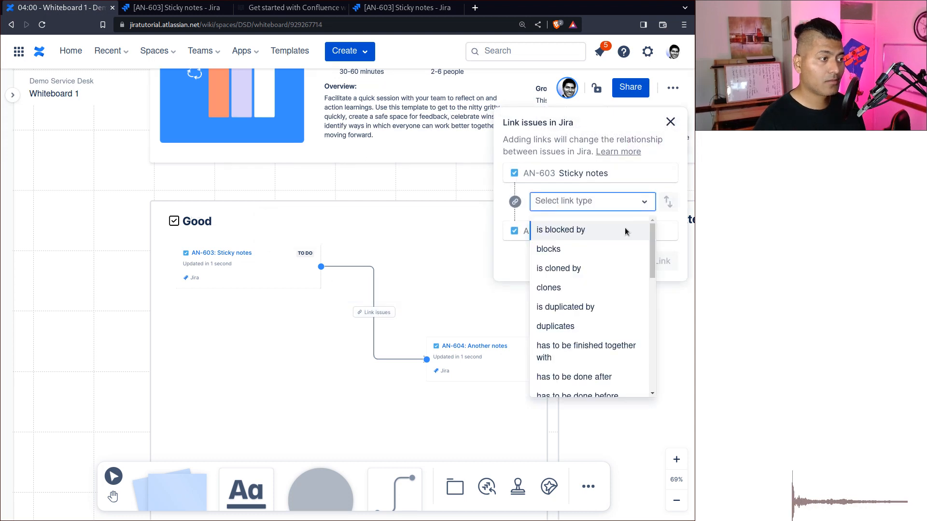
click(616, 248)
click(662, 261)
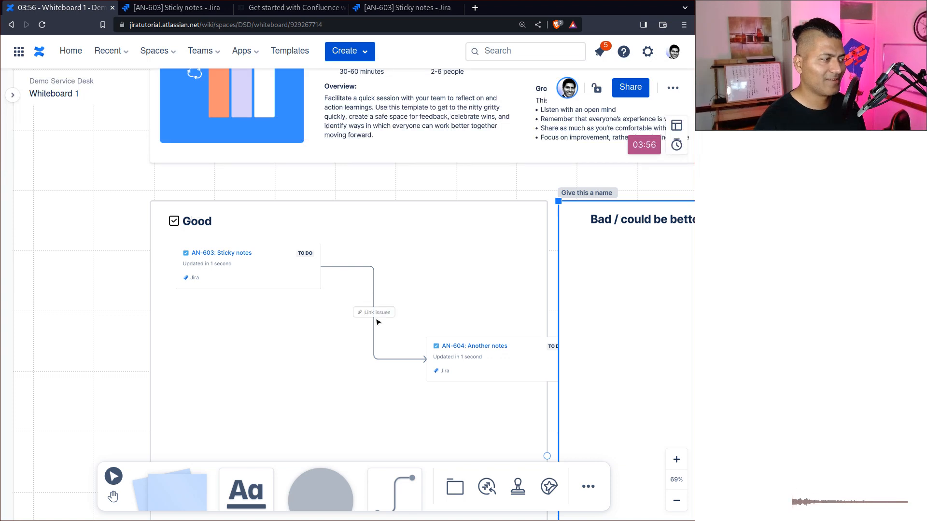
Step: Create a Jira link on the connector so that the Sticky notes issue "blocks" the Another notes issue
click(376, 312)
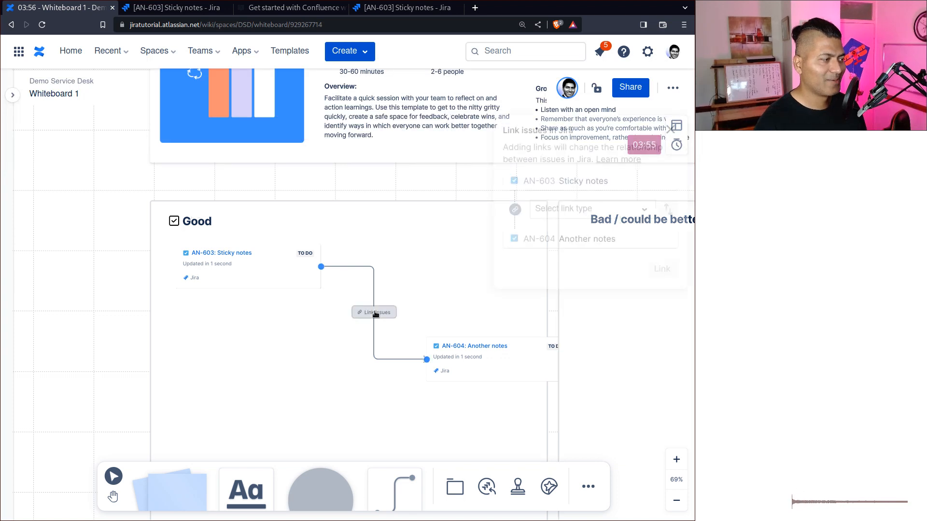
click(640, 202)
click(611, 249)
click(656, 262)
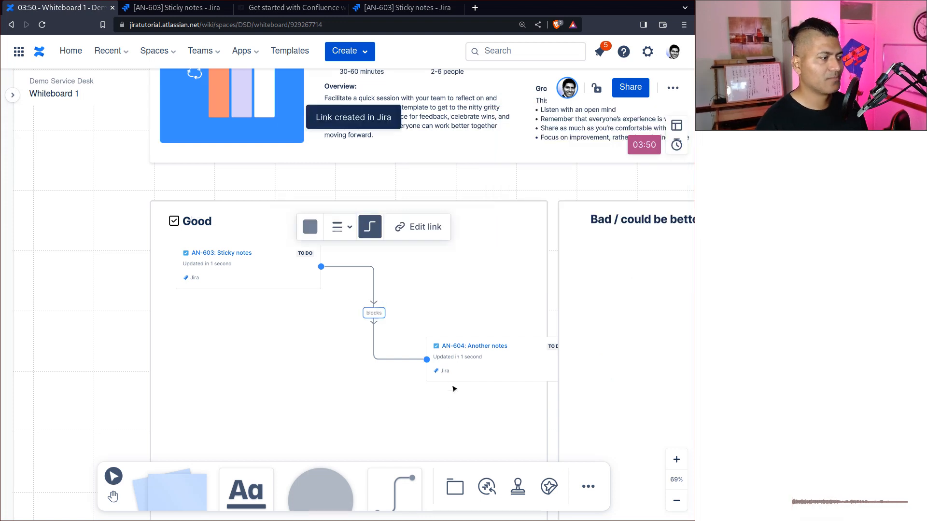
Step: Open the Another notes issue in Jira to check its linked issues, and return to the whiteboard
click(472, 350)
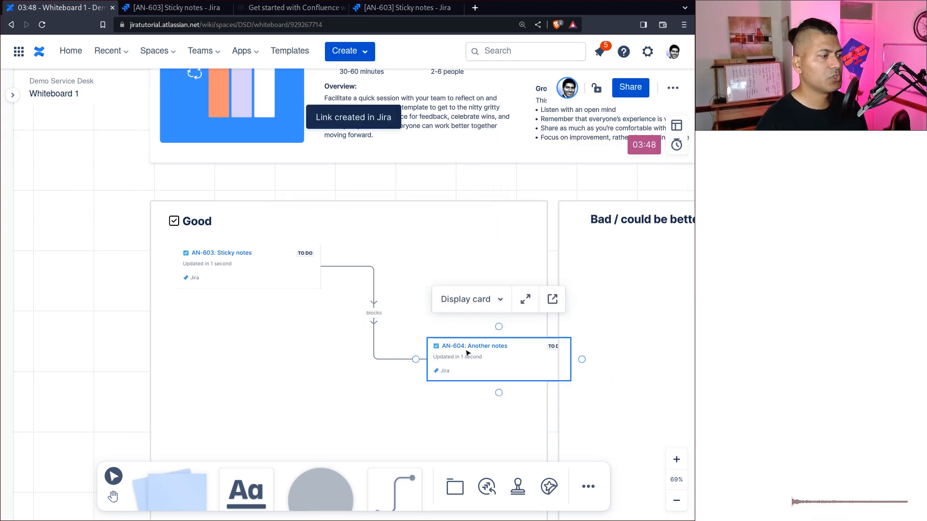
click(472, 347)
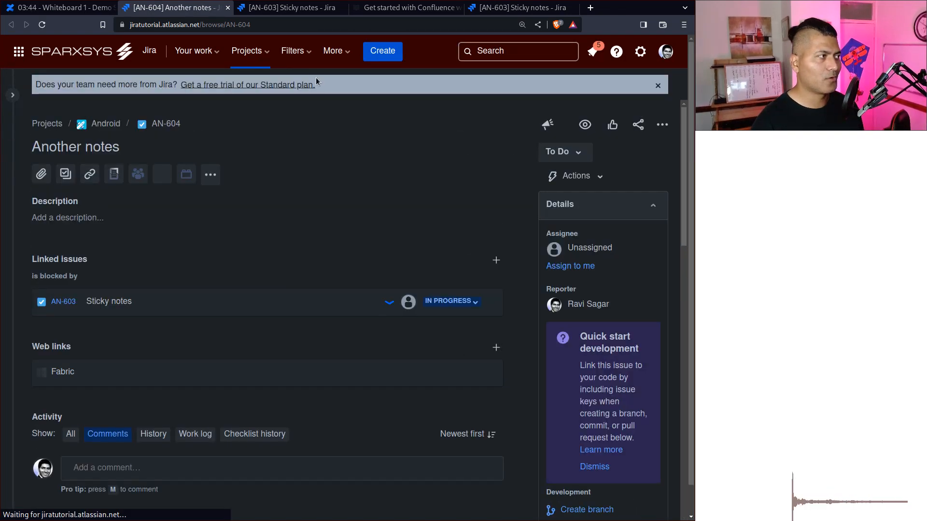
click(227, 7)
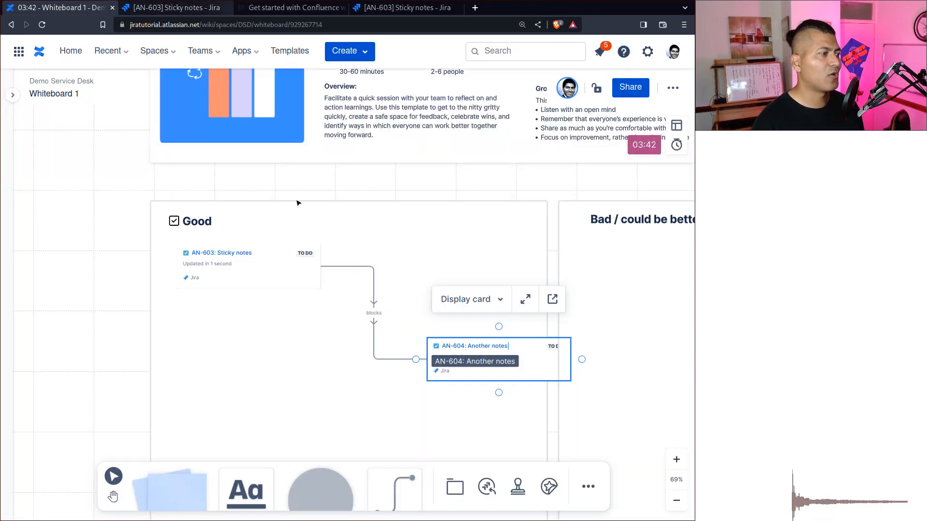
click(249, 363)
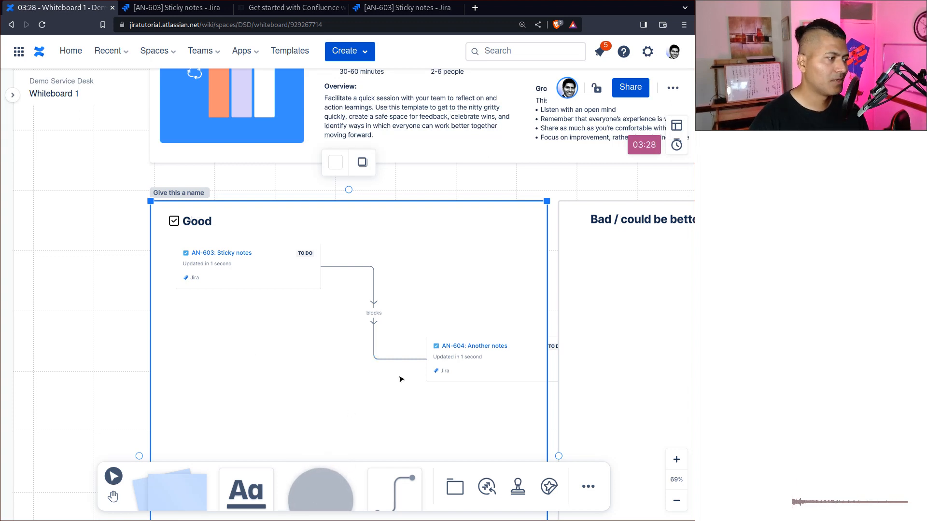
Step: Move the Another notes issue card from the Good section into the Bad / could be better section
key(h)
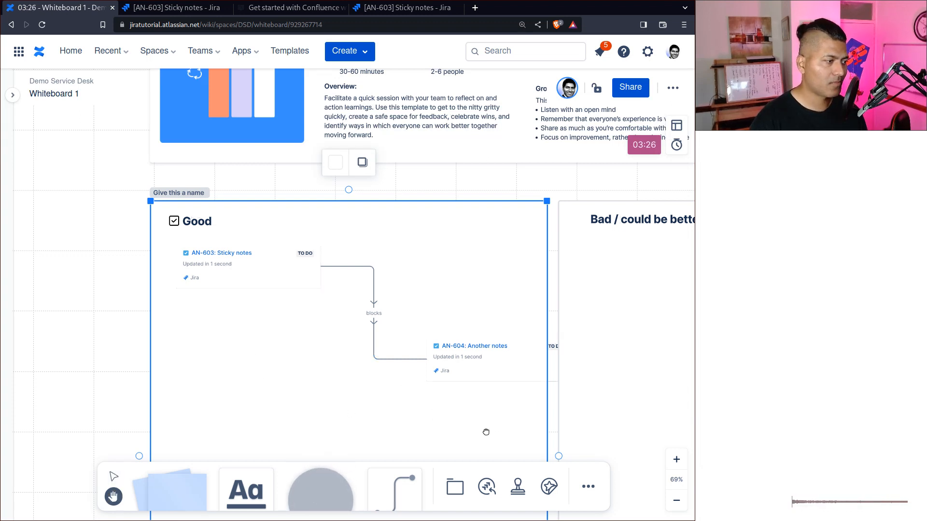
drag(492, 433, 292, 358)
key(v)
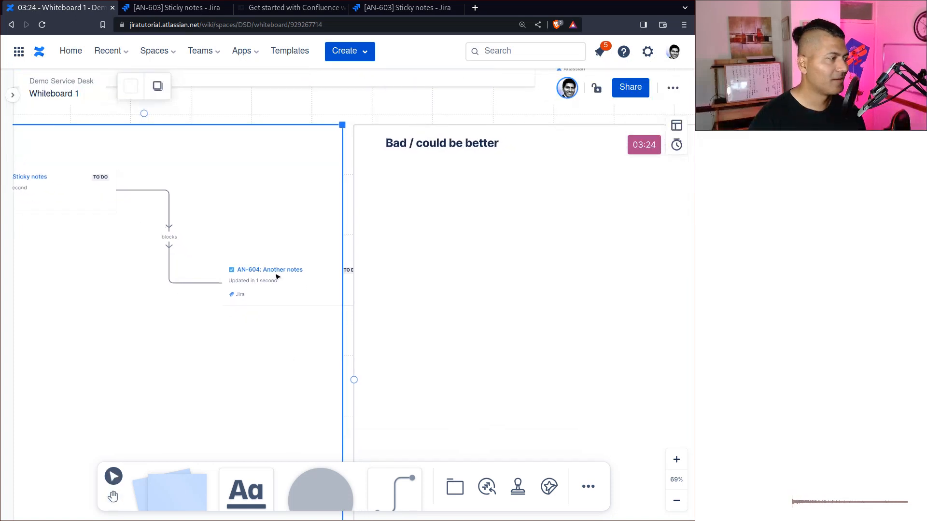
click(279, 274)
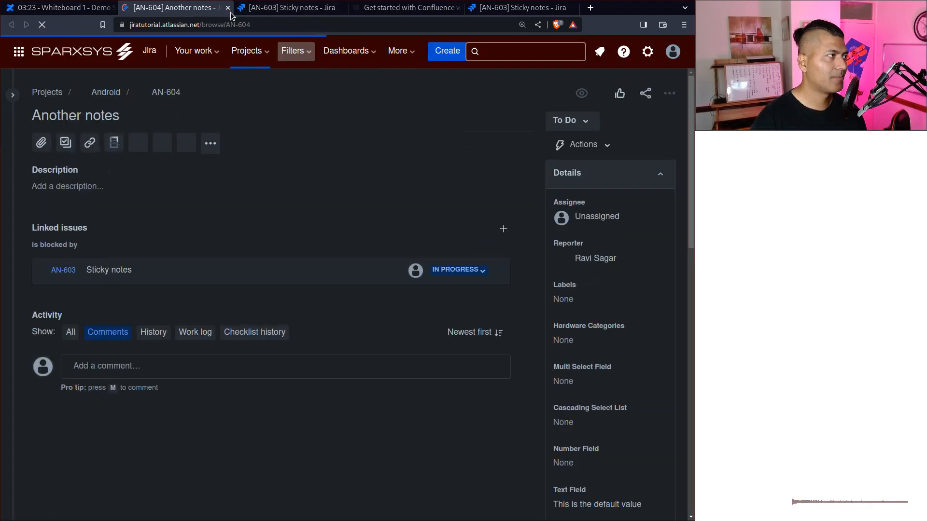
key(ctrl+w)
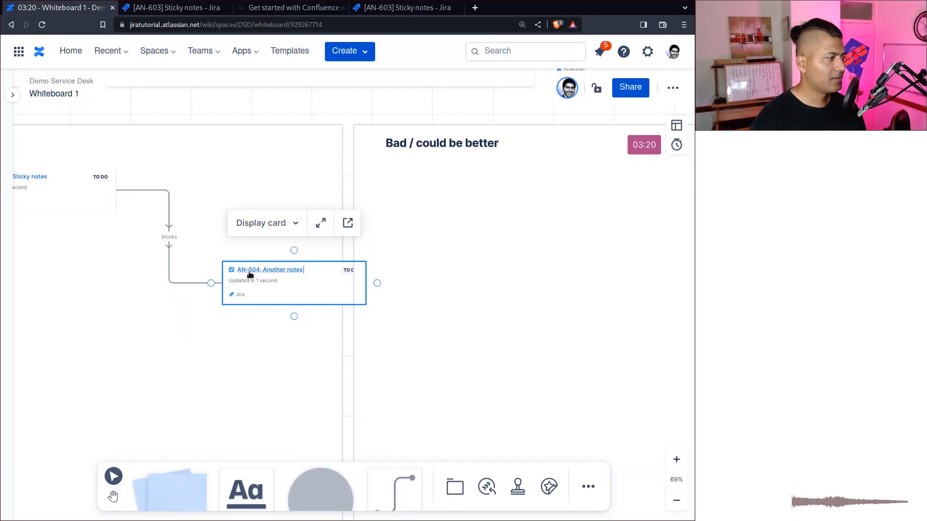
click(267, 342)
click(292, 293)
drag(280, 292, 442, 285)
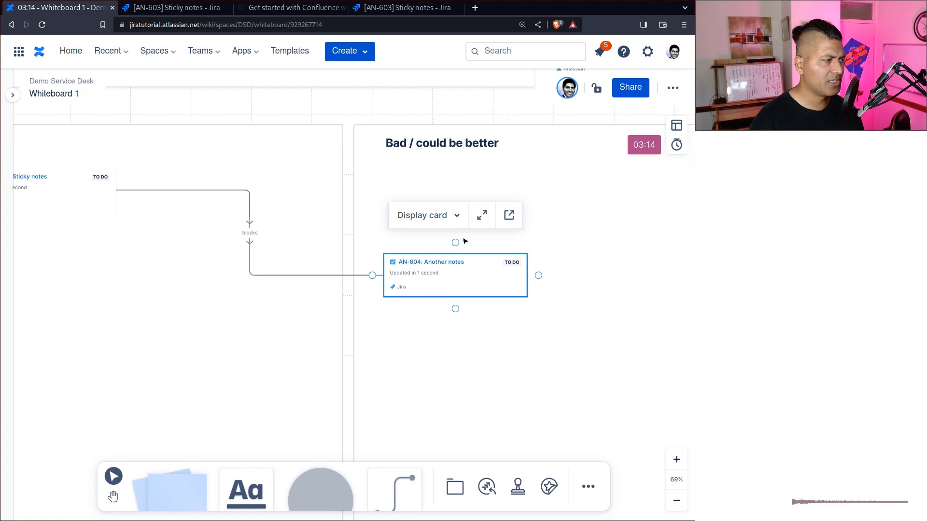
Step: Check the display options of the Another notes card and preview the issue within the whiteboard
click(457, 215)
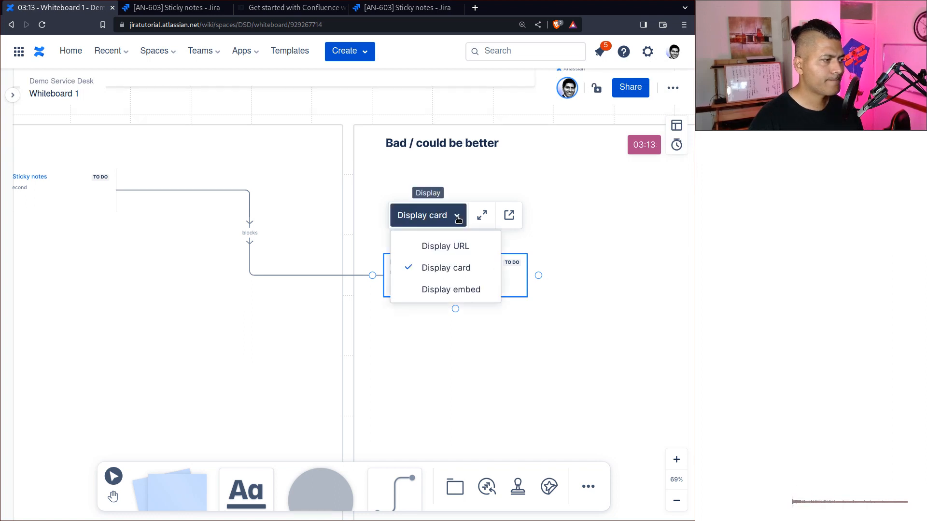
click(451, 375)
click(474, 280)
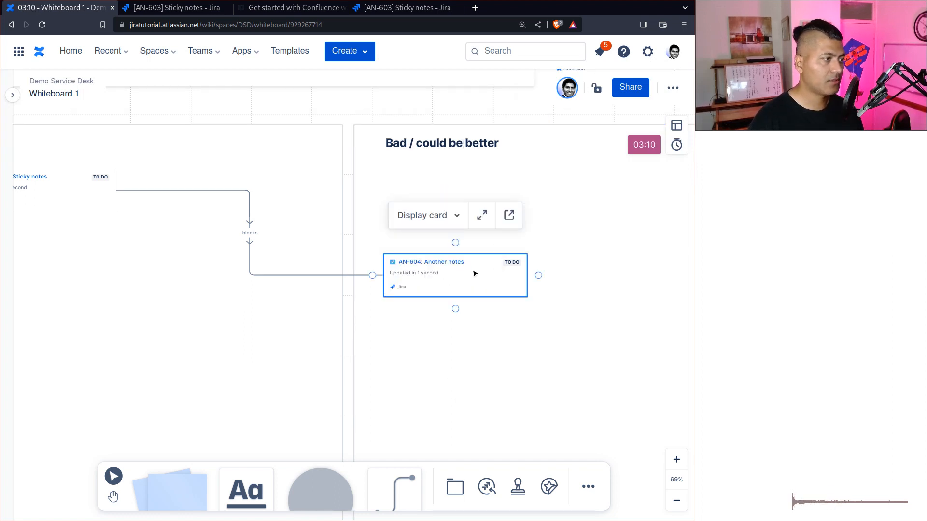
click(478, 217)
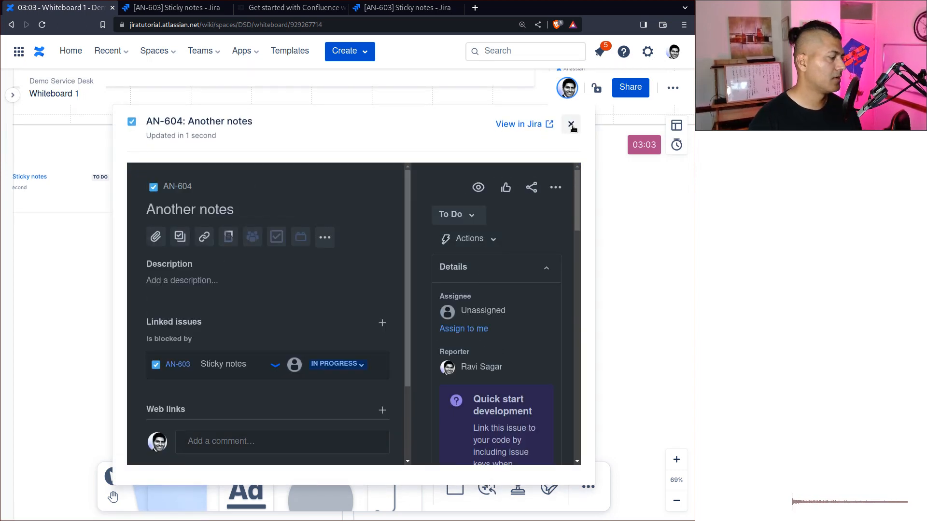
click(571, 124)
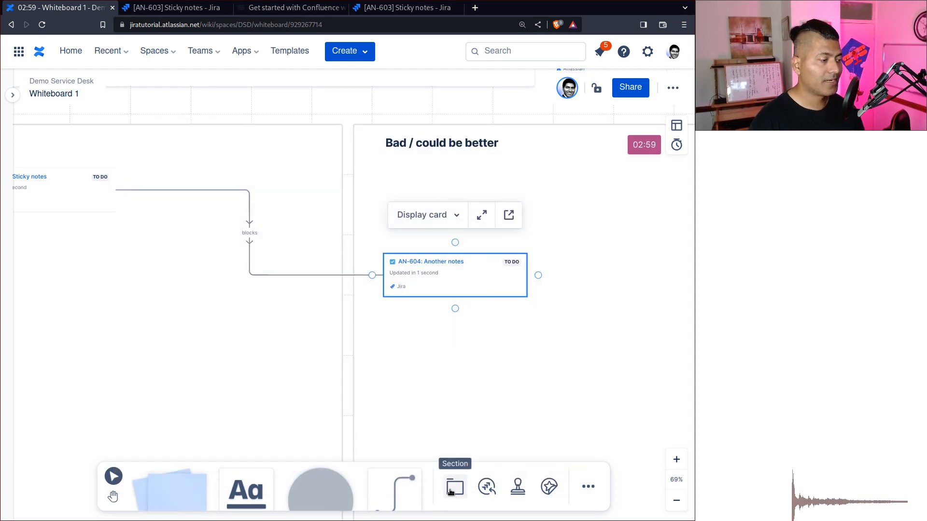
Step: Place a grey ellipse below the issue card, on the left edge of the Bad / could be better section, with the text "bla blqa bla"
scroll(438, 436, down, 2)
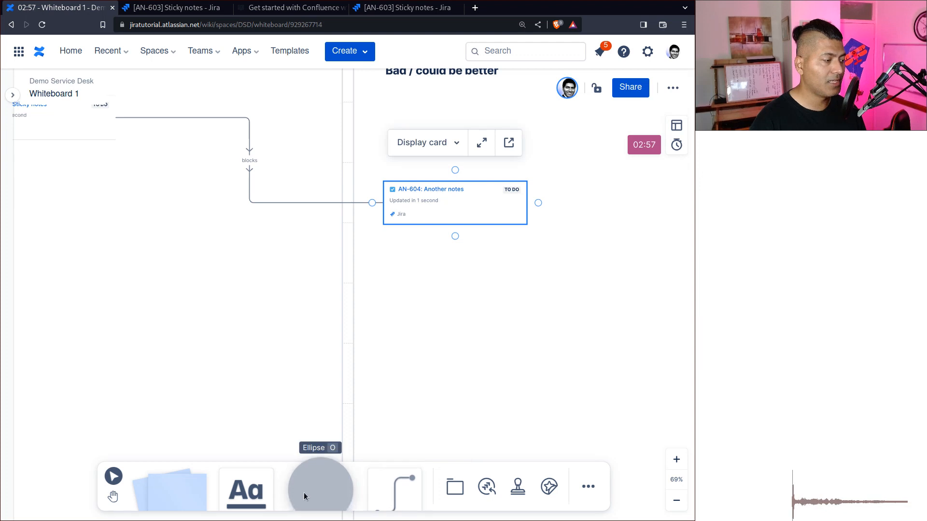
drag(303, 490, 365, 326)
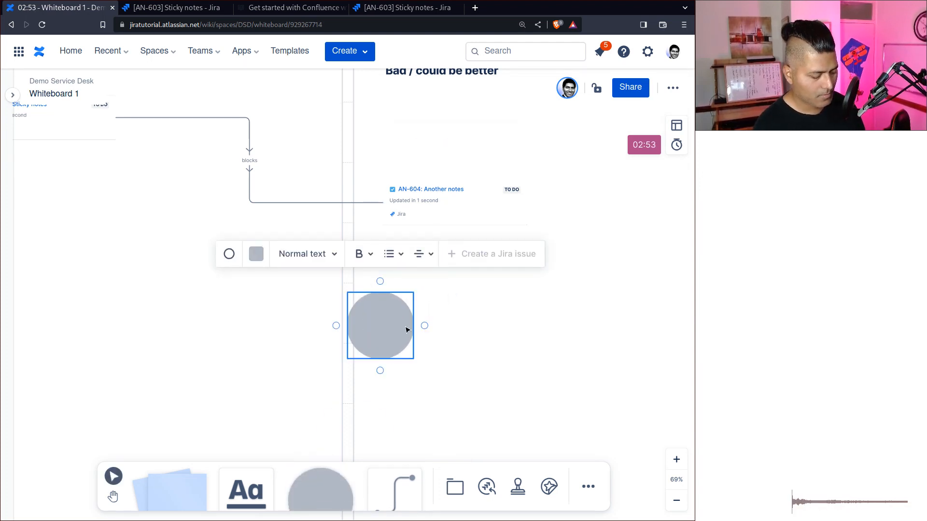
text(bla blqa)
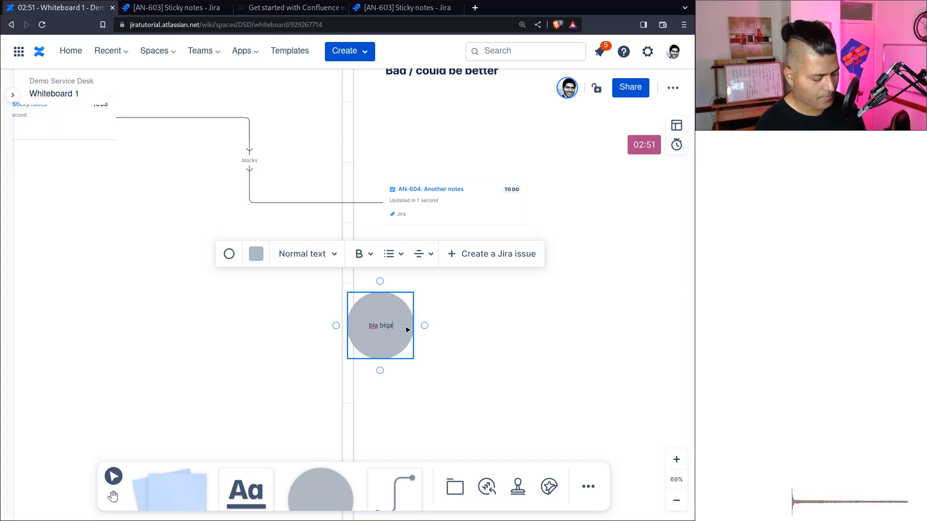
text( bla)
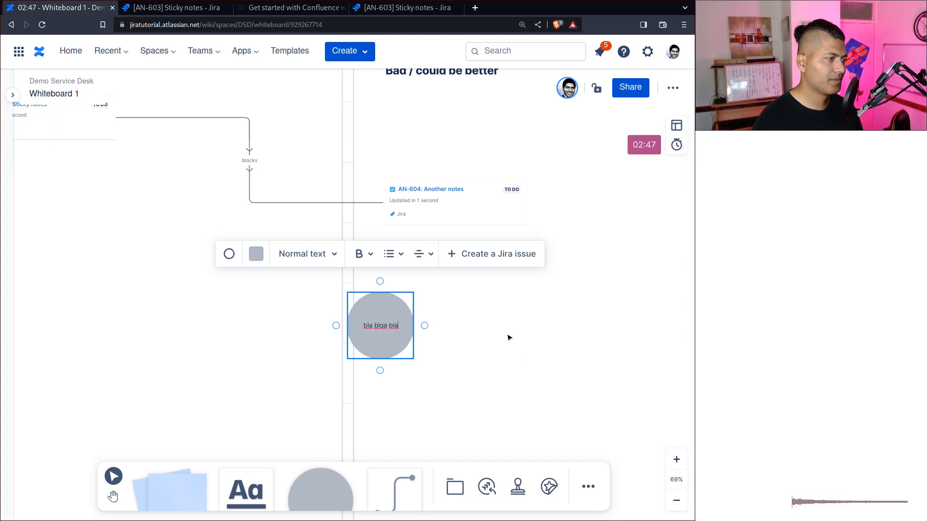
click(473, 259)
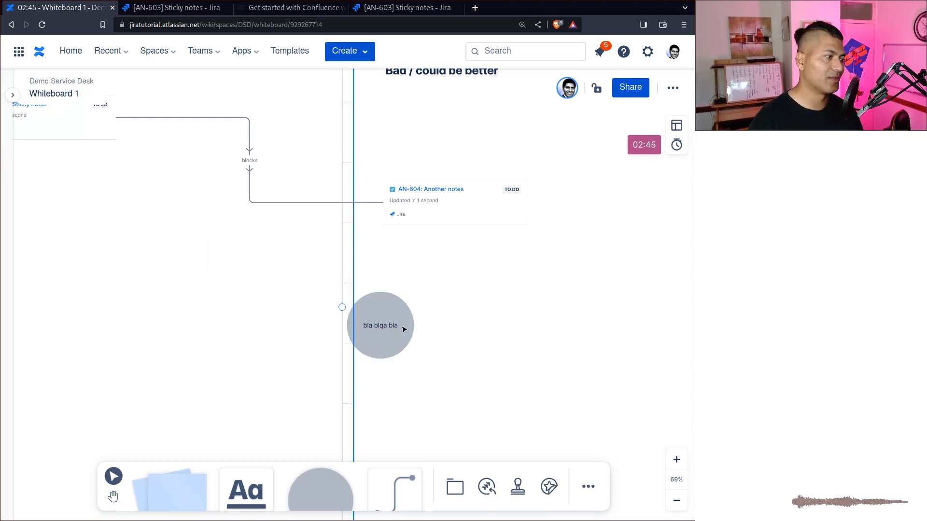
Step: Shift the Ideas section slightly left so it overlaps the edge of the Bad / could be better section
scroll(536, 352, down, 3)
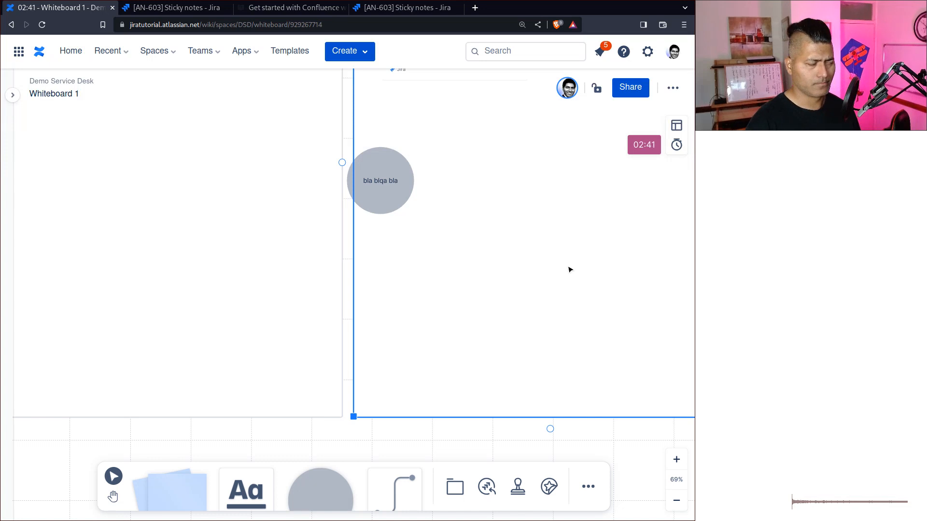
scroll(534, 261, down, 5)
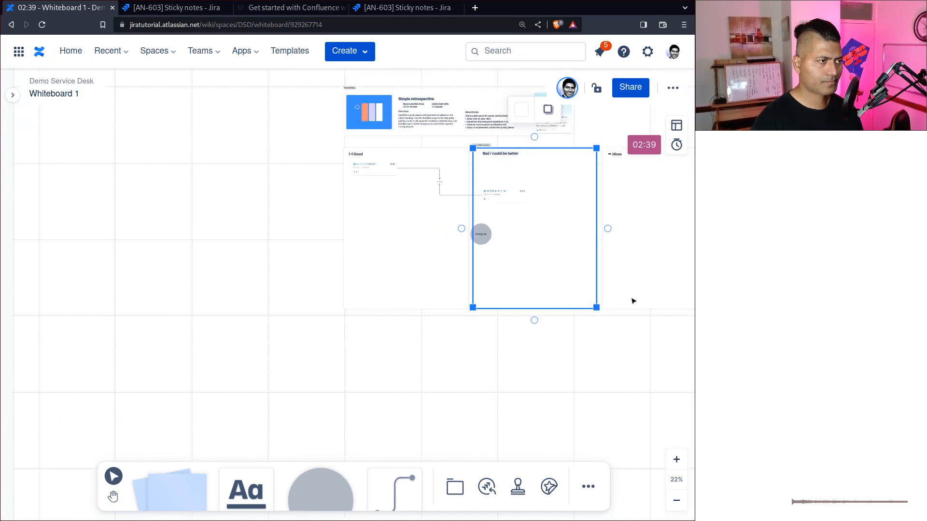
drag(585, 289, 613, 285)
drag(603, 400, 360, 431)
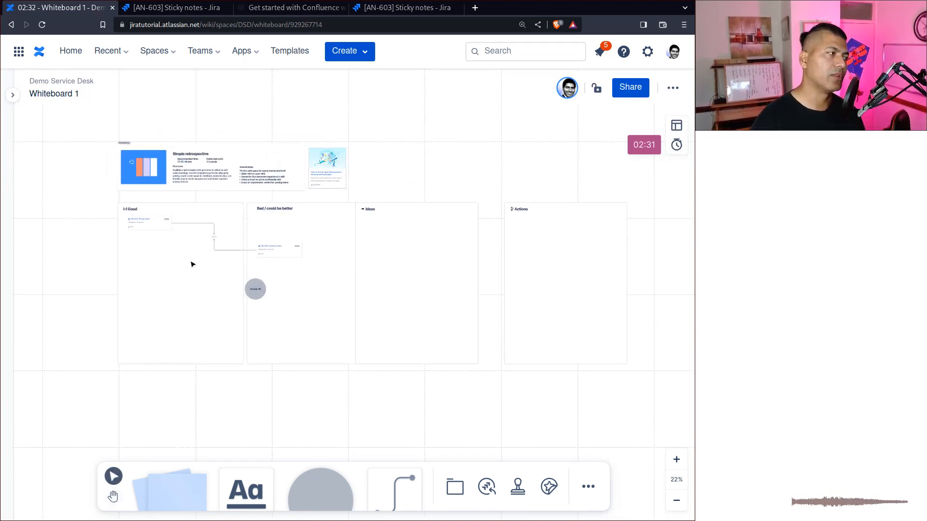
Step: Add a blue sticky note with the text "Action 1" below the Actions heading
click(551, 232)
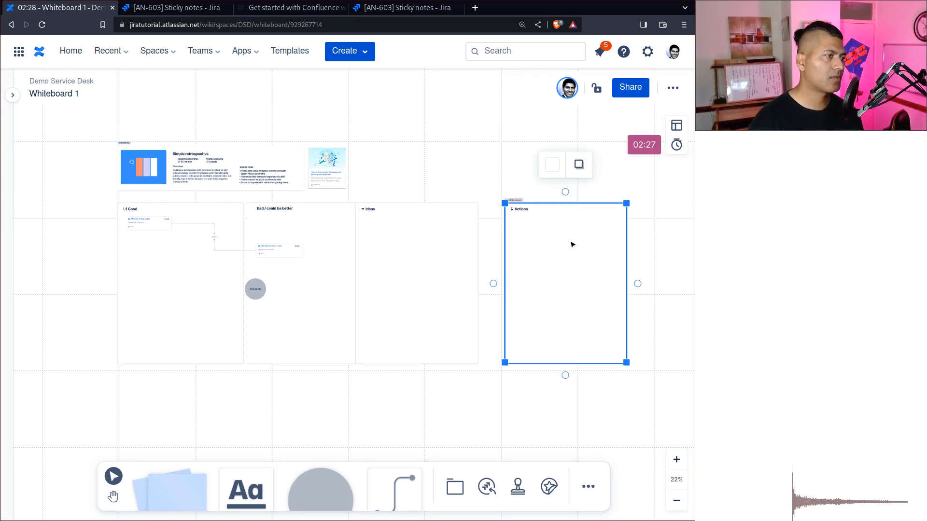
scroll(630, 268, up, 5)
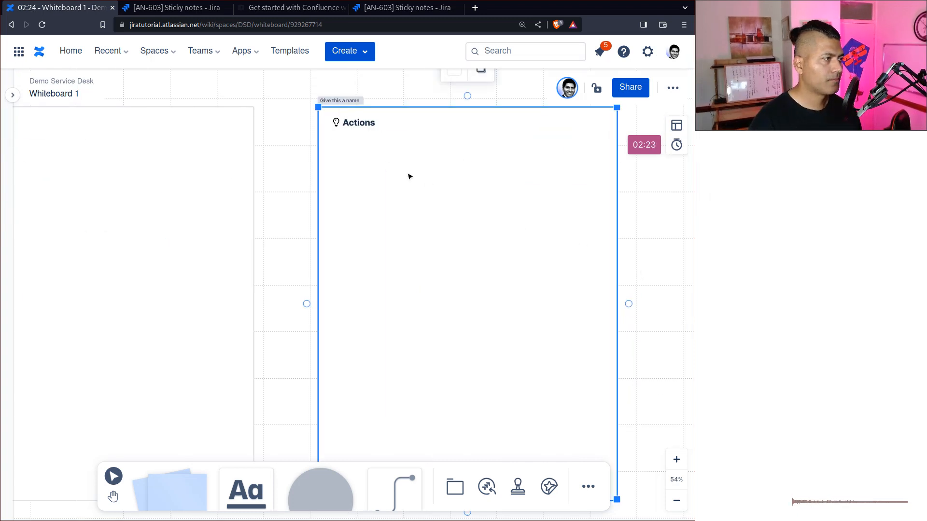
double_click(407, 173)
text(Act)
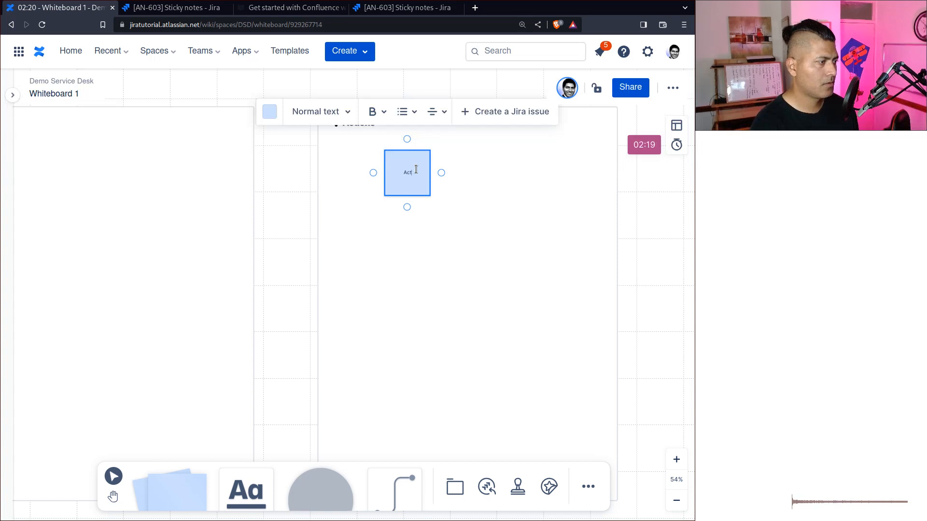
text(i)
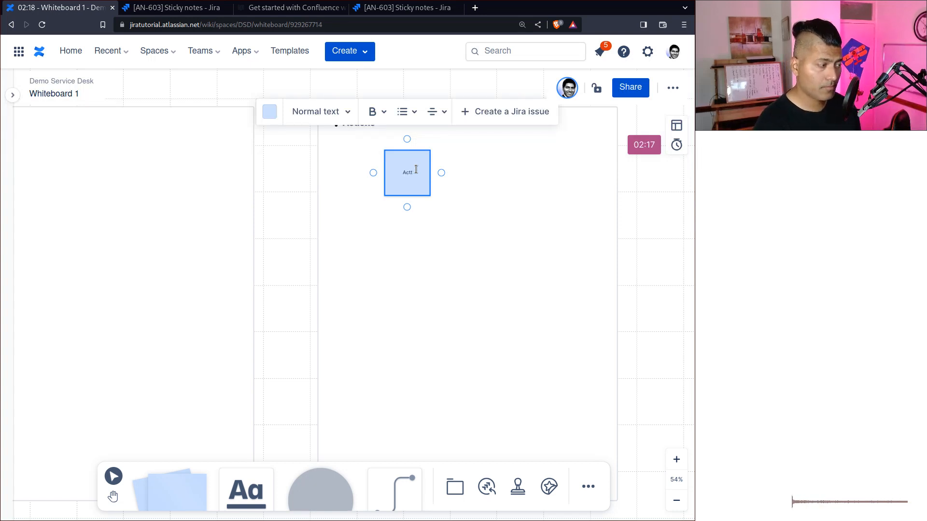
text(on 1)
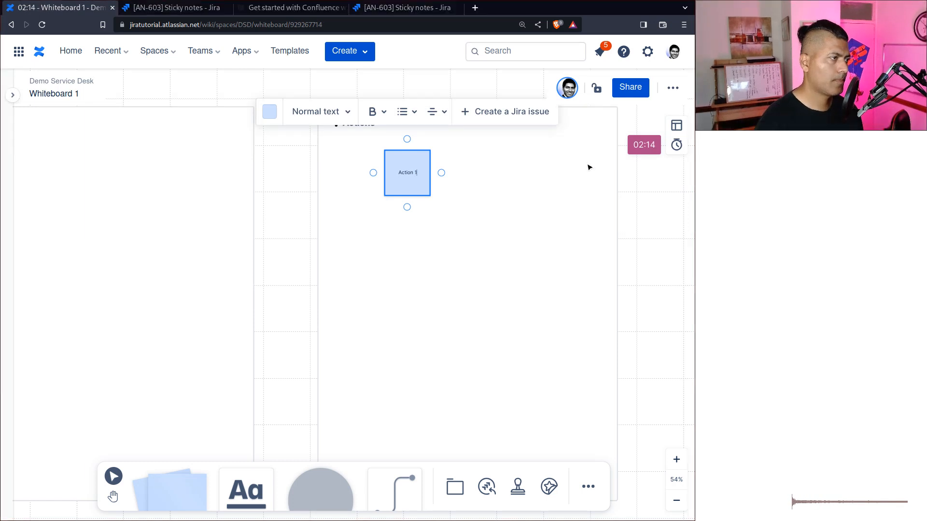
click(511, 216)
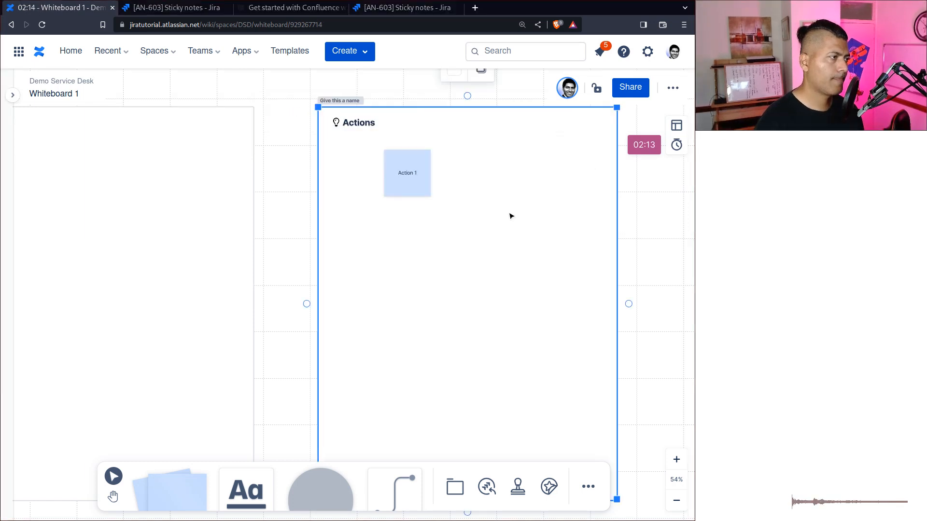
click(403, 161)
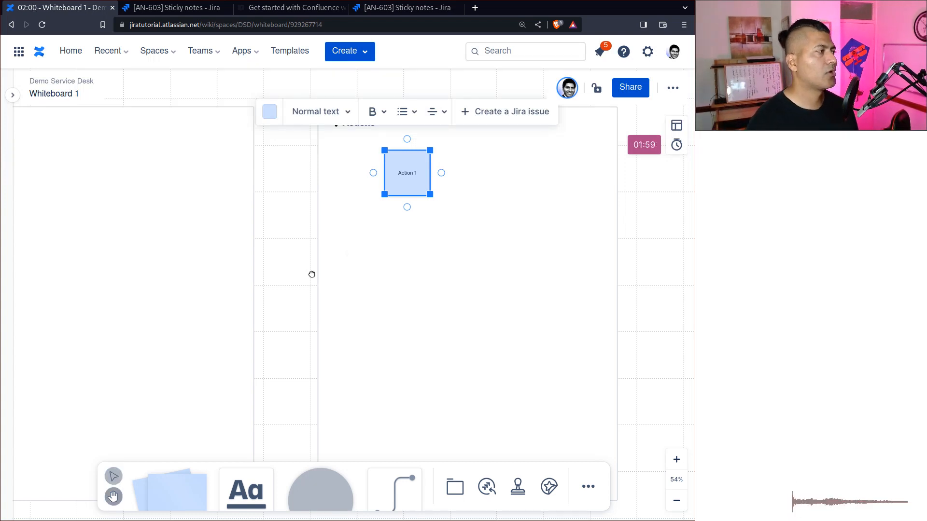
Step: Review the Ideas, Bad / could be better and Good sections, including the issue cards and the connector between them
drag(310, 273, 476, 327)
click(264, 321)
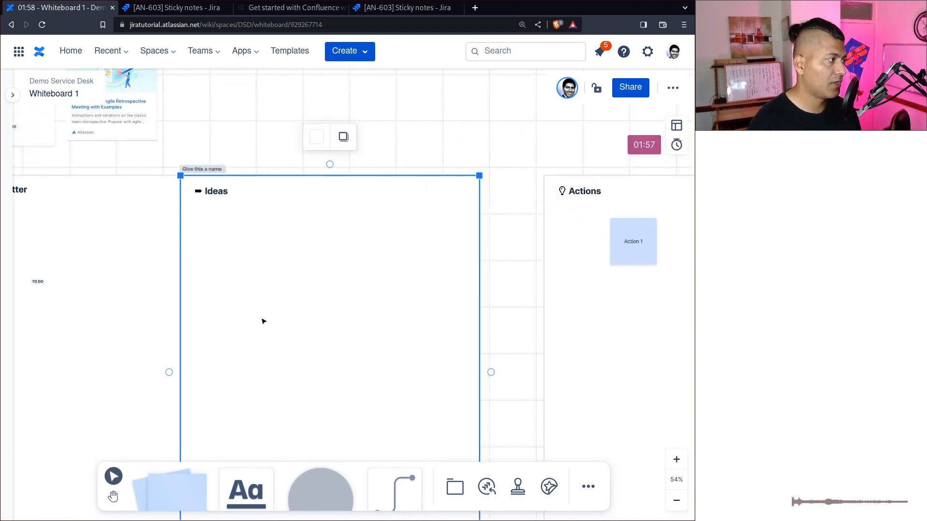
drag(553, 317, 574, 310)
drag(407, 277, 547, 287)
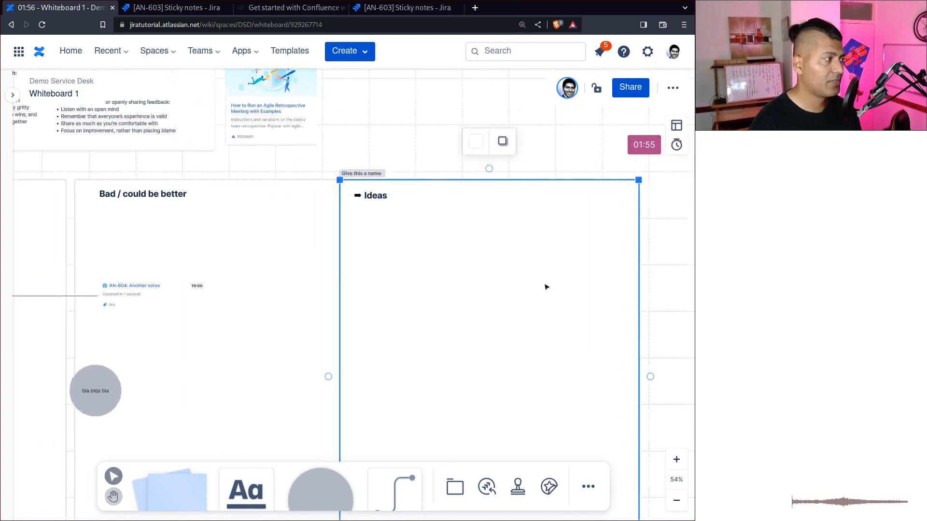
drag(265, 341, 461, 319)
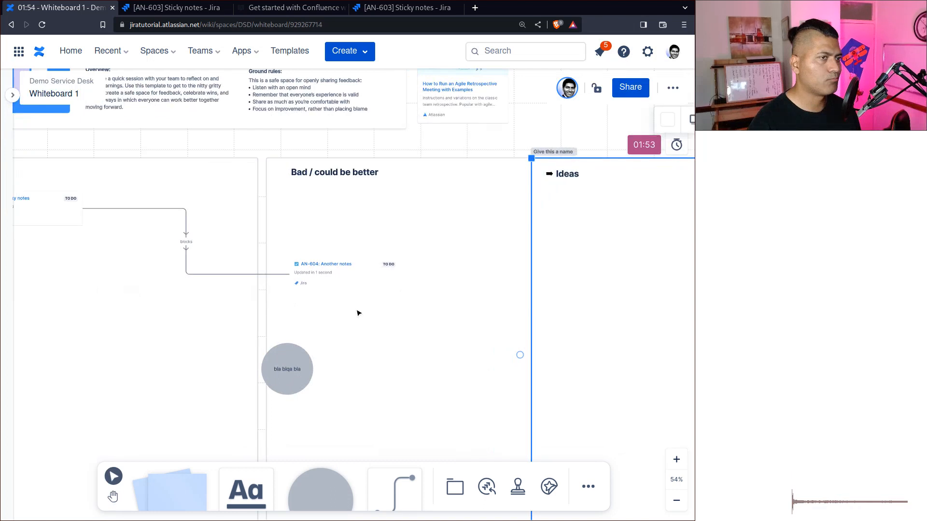
scroll(358, 313, up, 2)
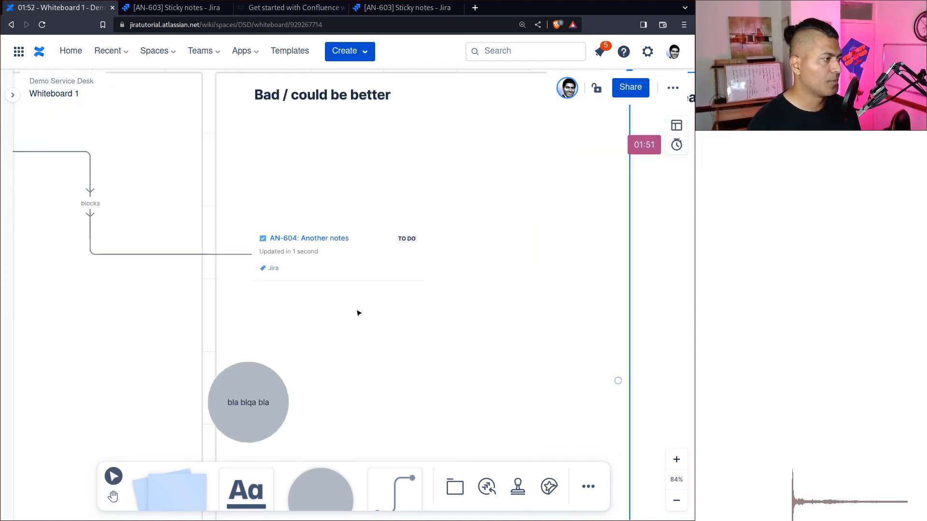
scroll(358, 313, down, 2)
scroll(358, 313, up, 6)
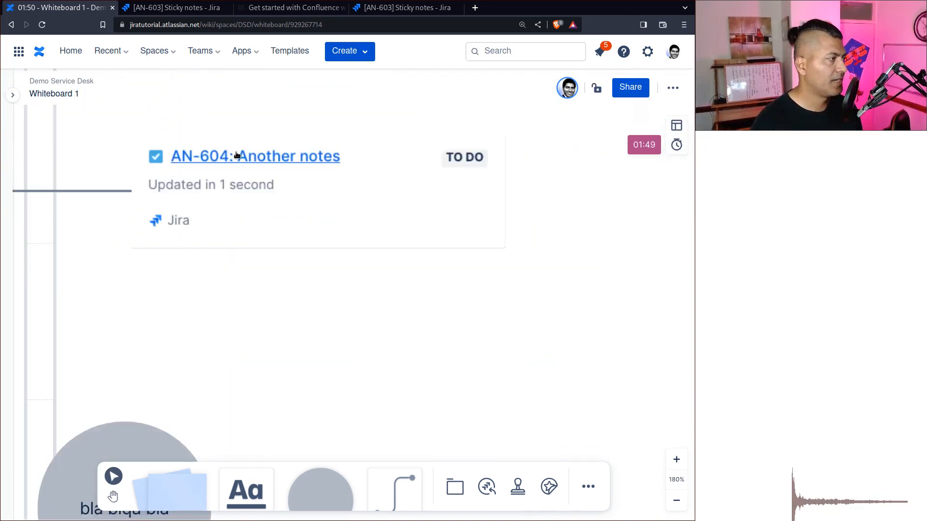
scroll(277, 171, down, 5)
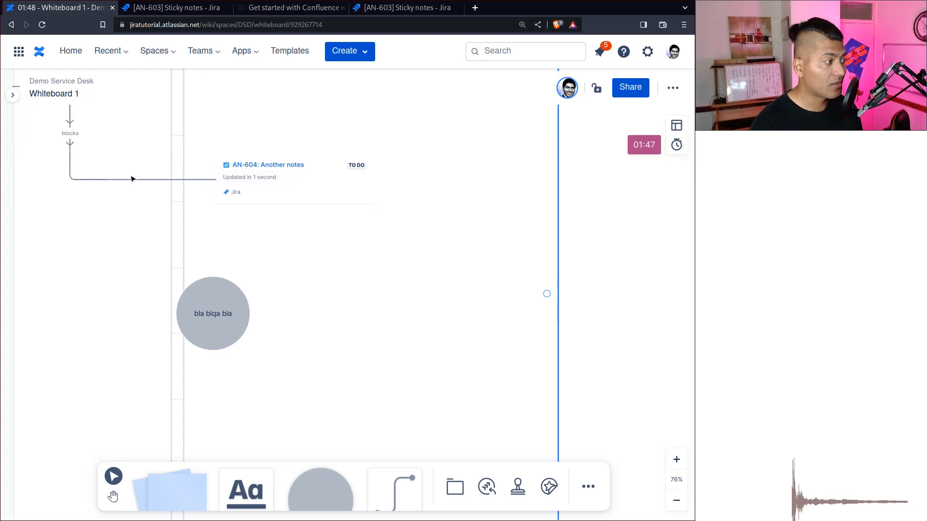
scroll(132, 177, down, 3)
drag(207, 254, 362, 344)
key(v)
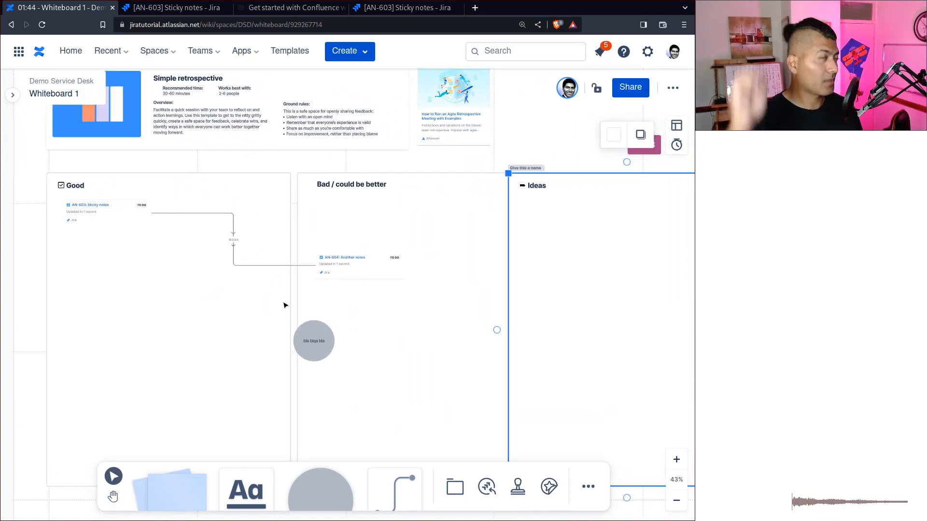